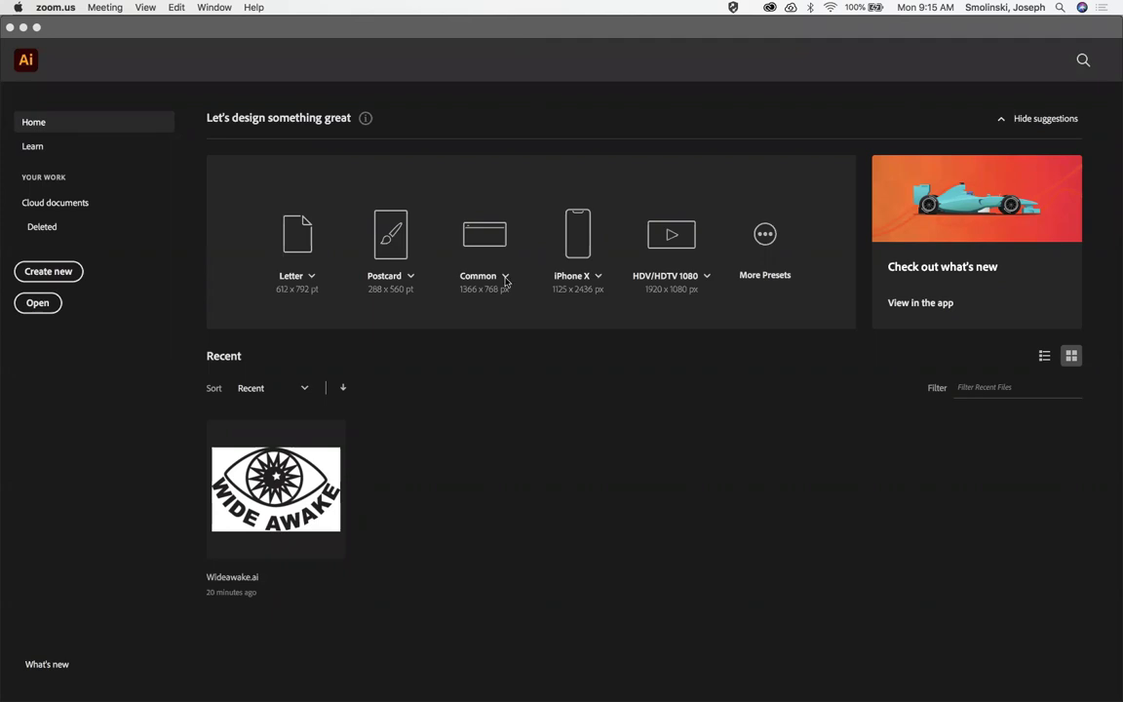
Step: Create a new 12 x 12 in document in CMYK colour mode
left_click(60, 276)
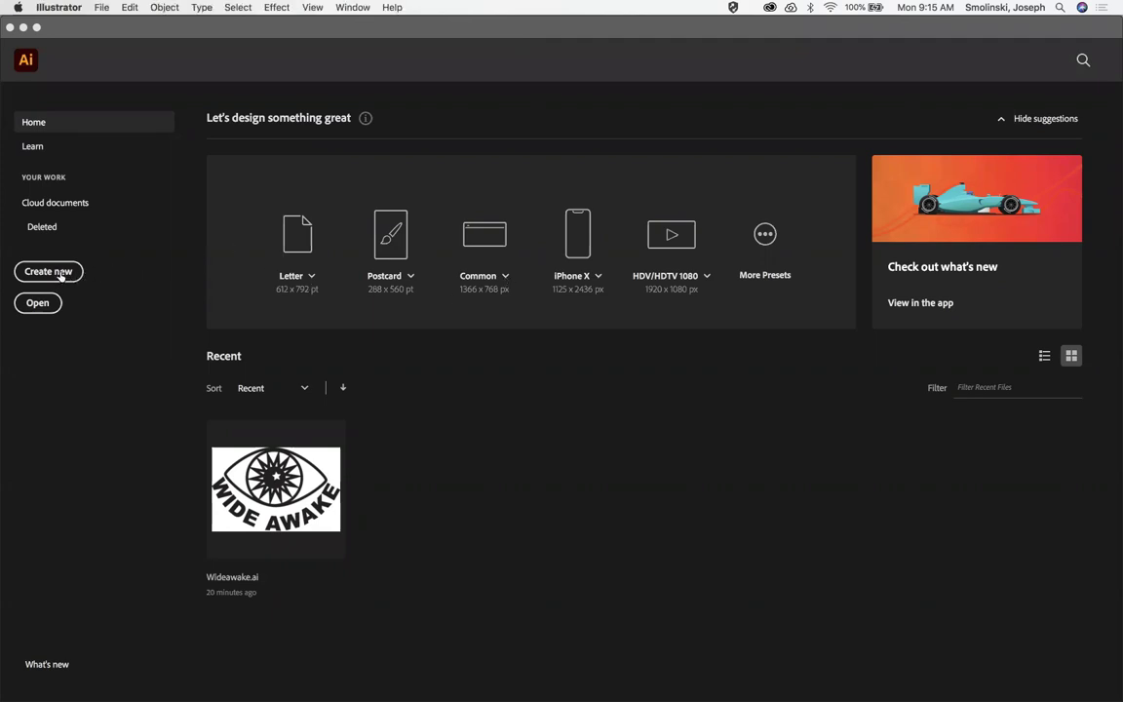
left_click(61, 276)
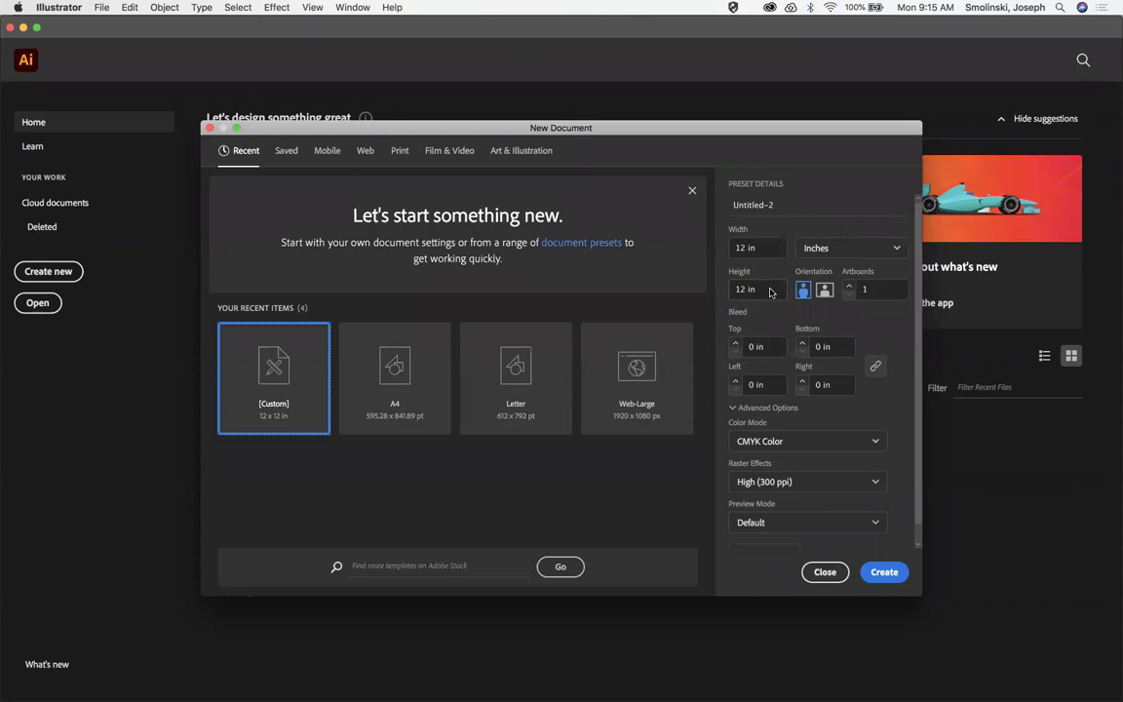
left_click(887, 573)
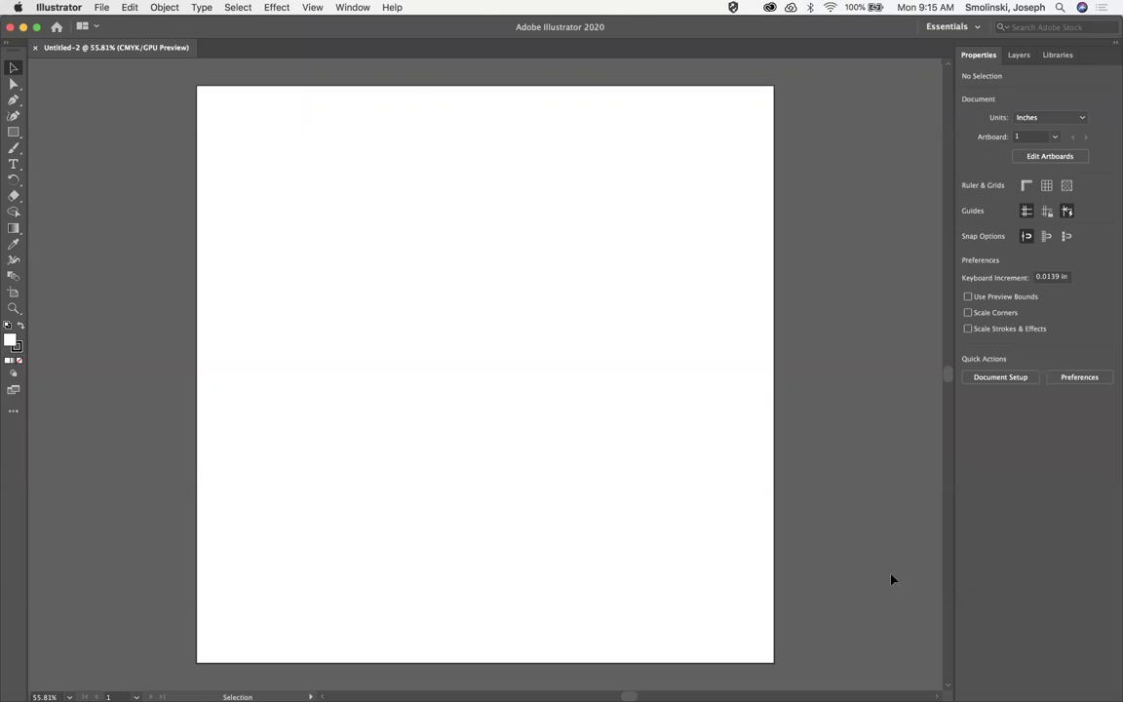
Step: Add point text reading HELLO near the top of the artboard at a font size of 120 pt
left_click(14, 164)
left_click(296, 170)
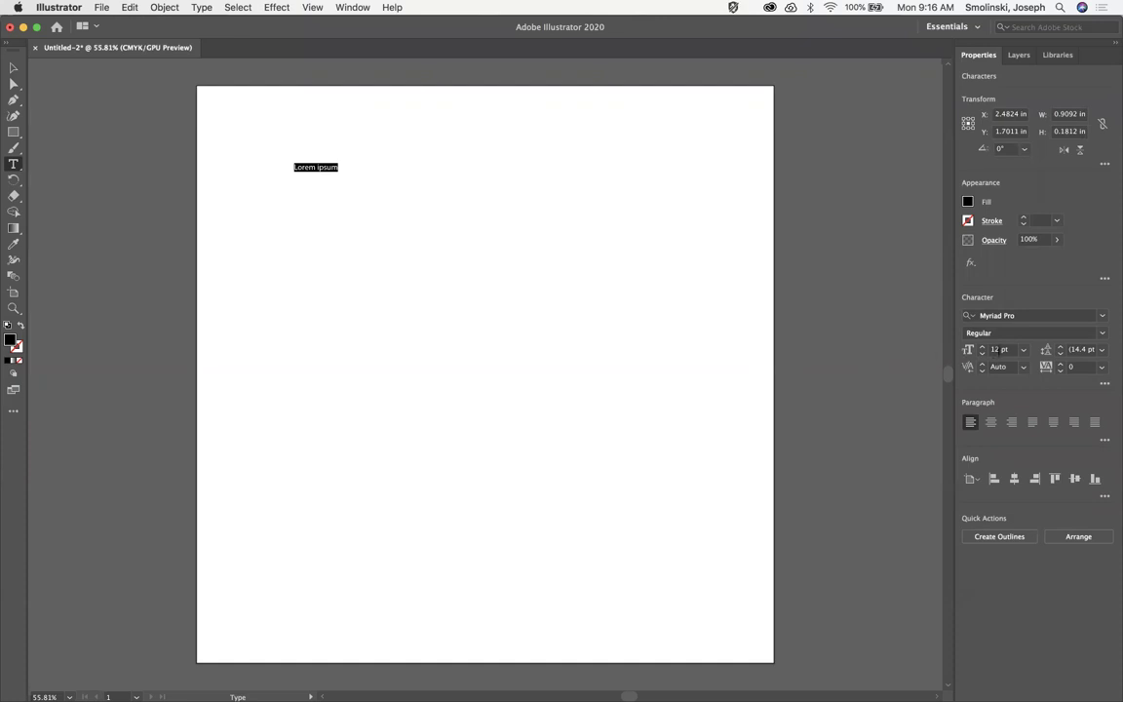
left_click(1000, 350)
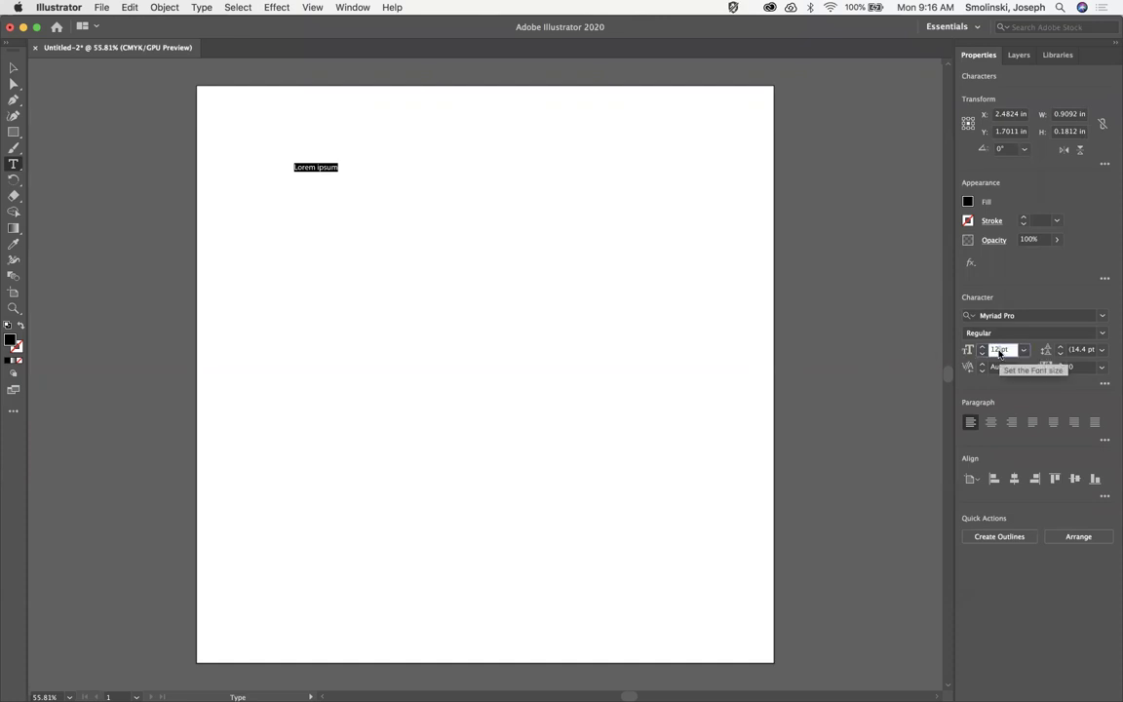
type("0")
key("Return")
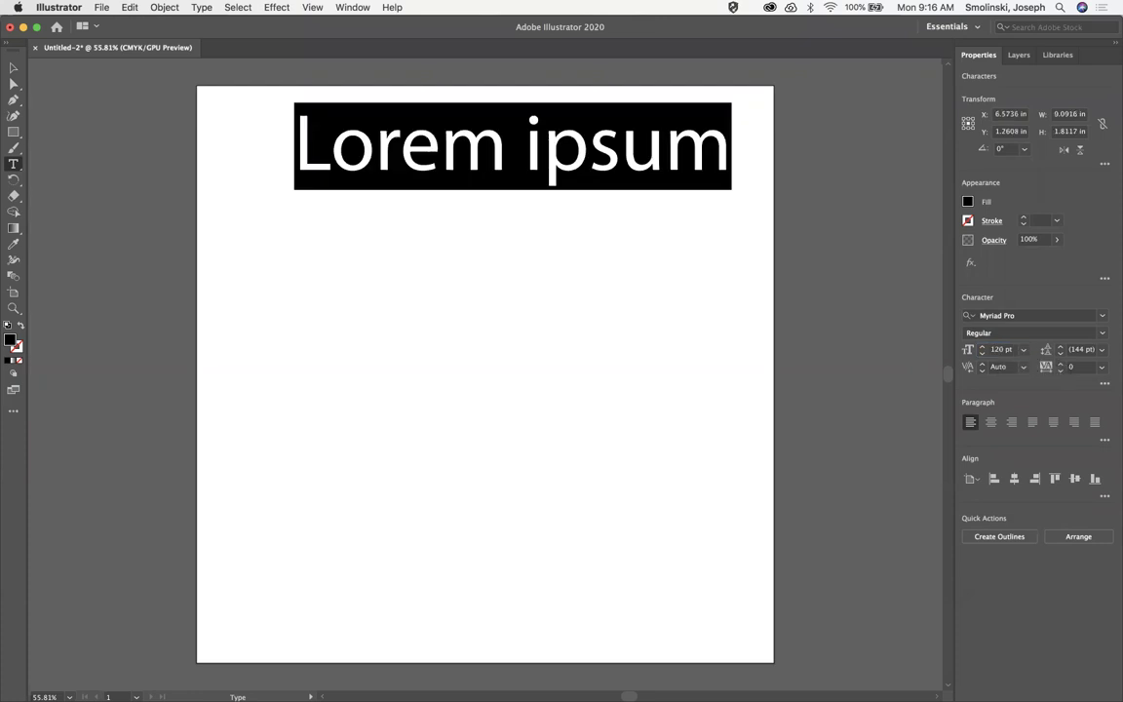
type("HELLO")
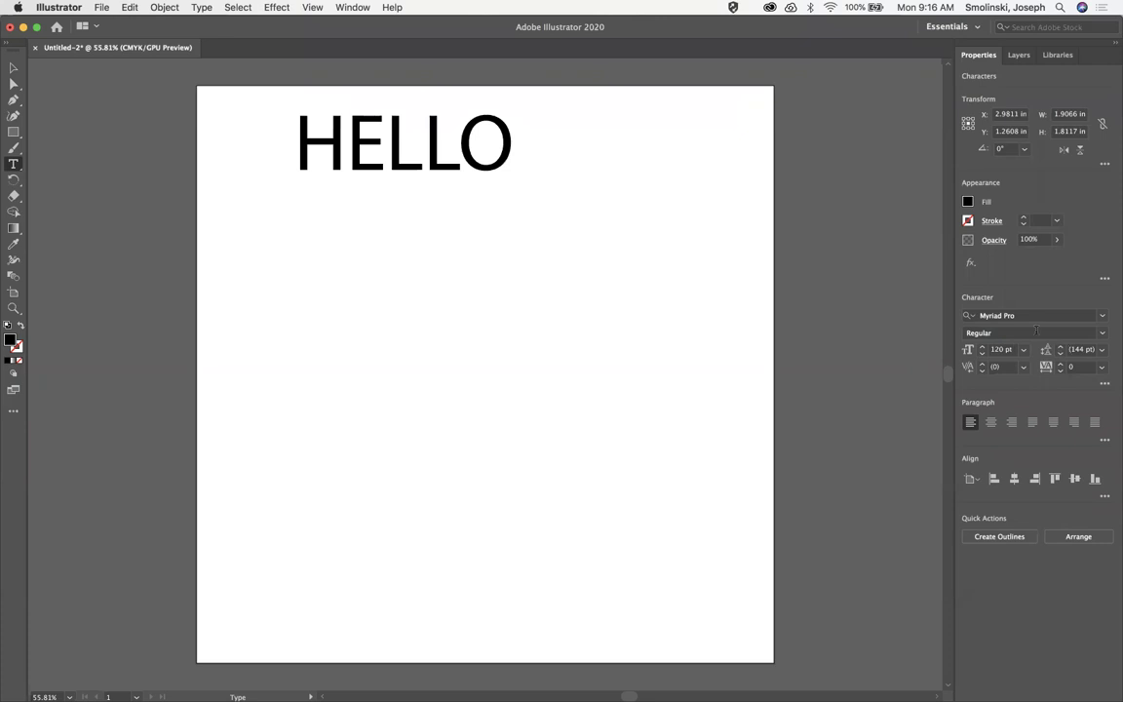
Step: Try to change the font of the HELLO text to Fette Trump-Deutsch without selecting its characters
left_click(1102, 316)
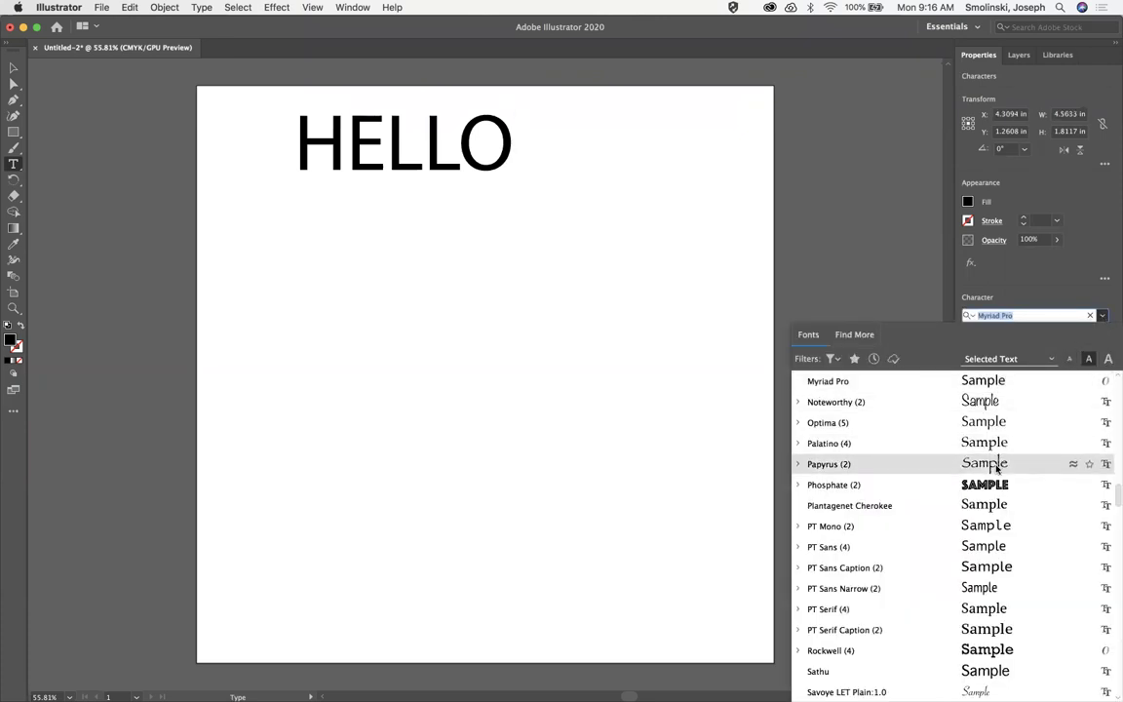
scroll(981, 558, "up", 12)
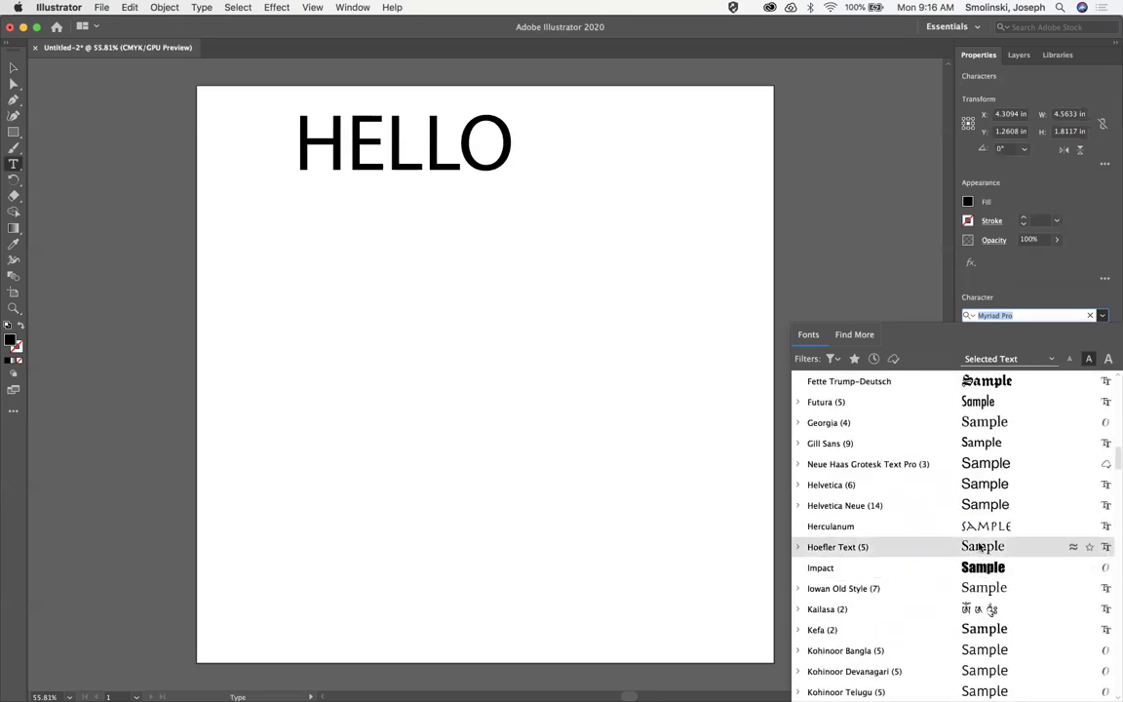
scroll(981, 558, "up", 4)
left_click(995, 527)
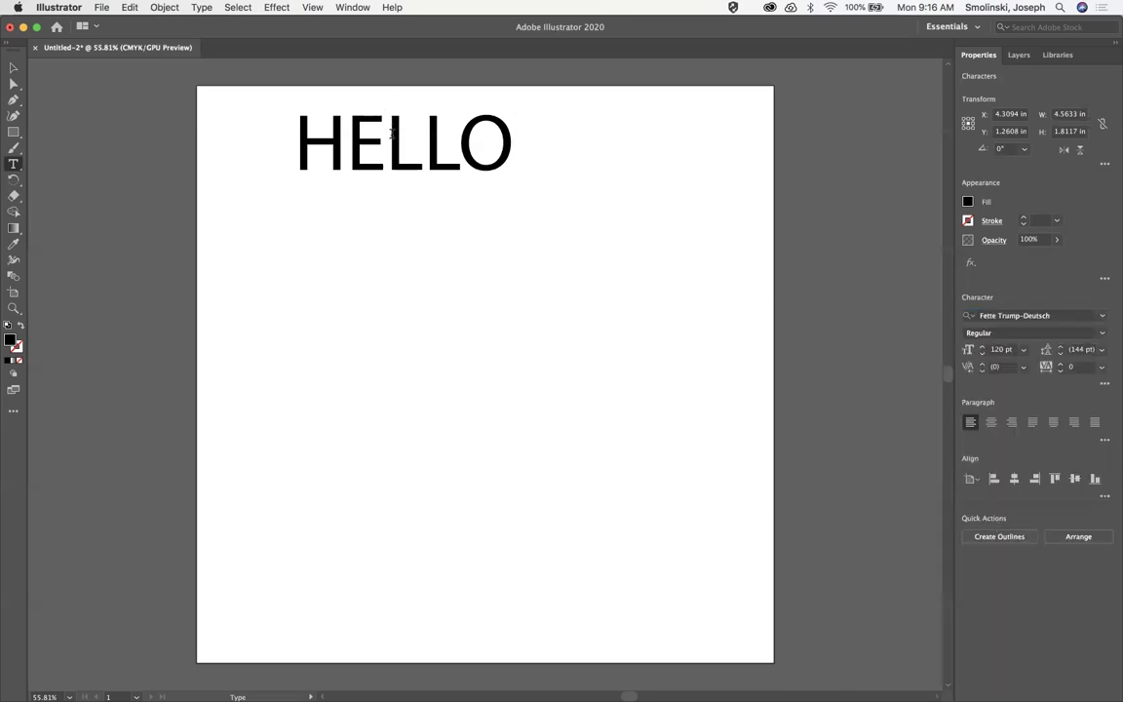
Step: Apply the Fette Trump-Deutsch font to all characters of the HELLO text and deselect it
key("super+a")
left_click(1102, 315)
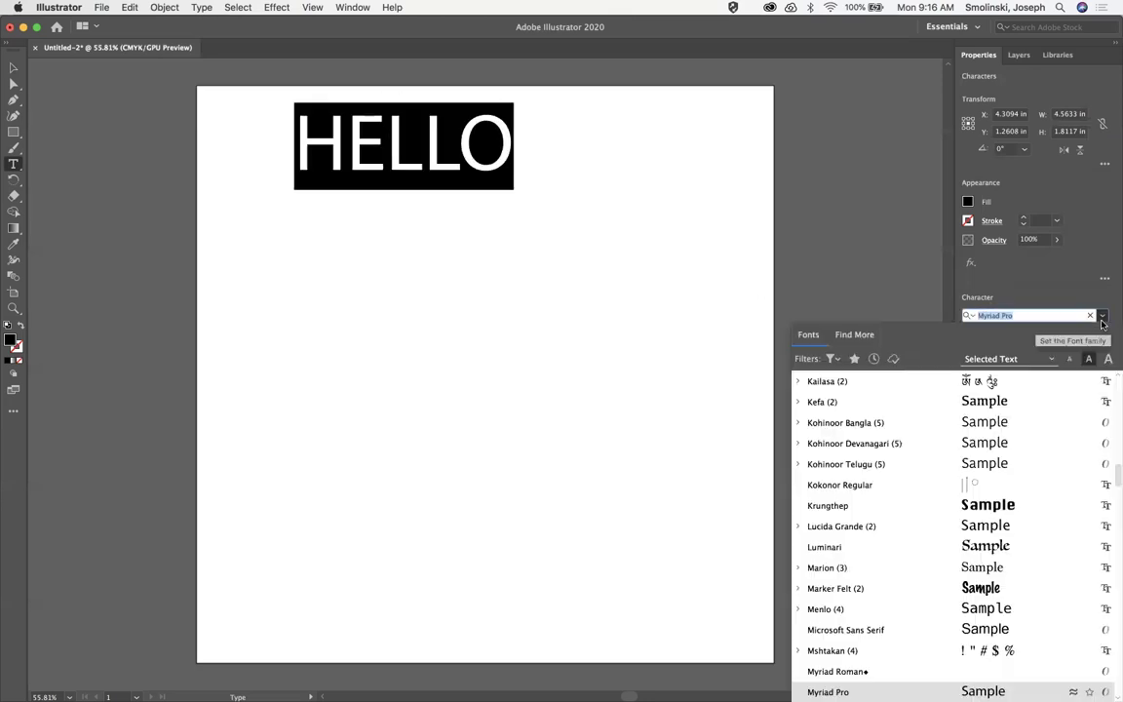
scroll(980, 498, "up", 2)
scroll(980, 498, "up", 6)
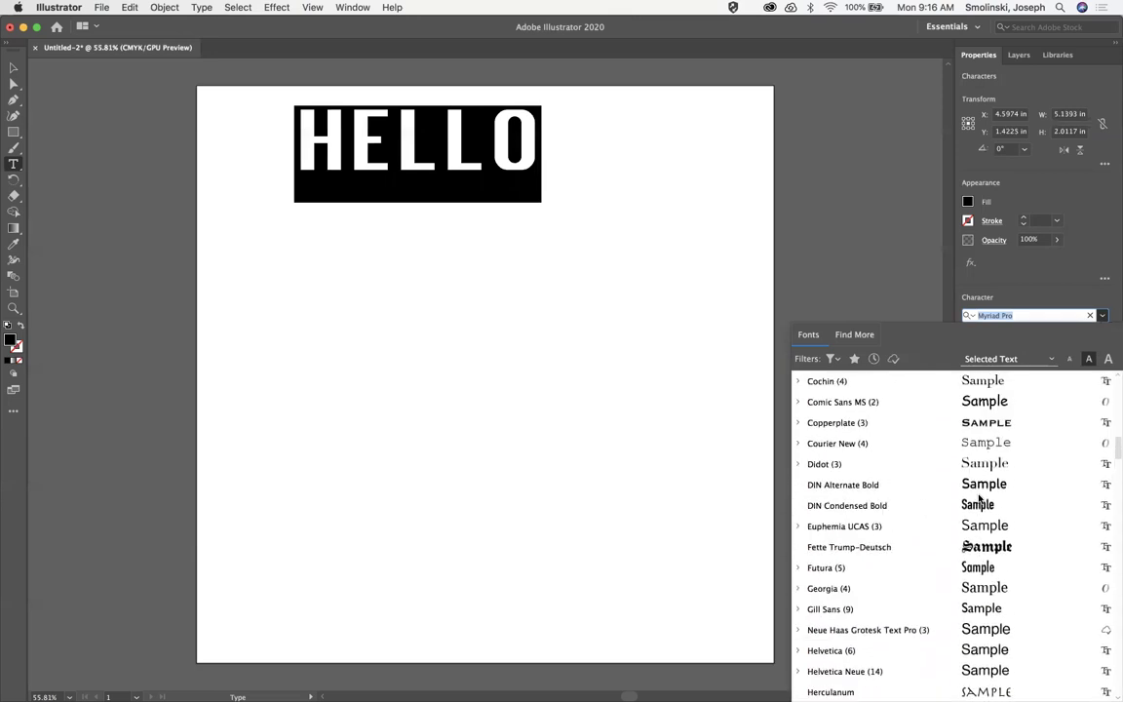
left_click(982, 570)
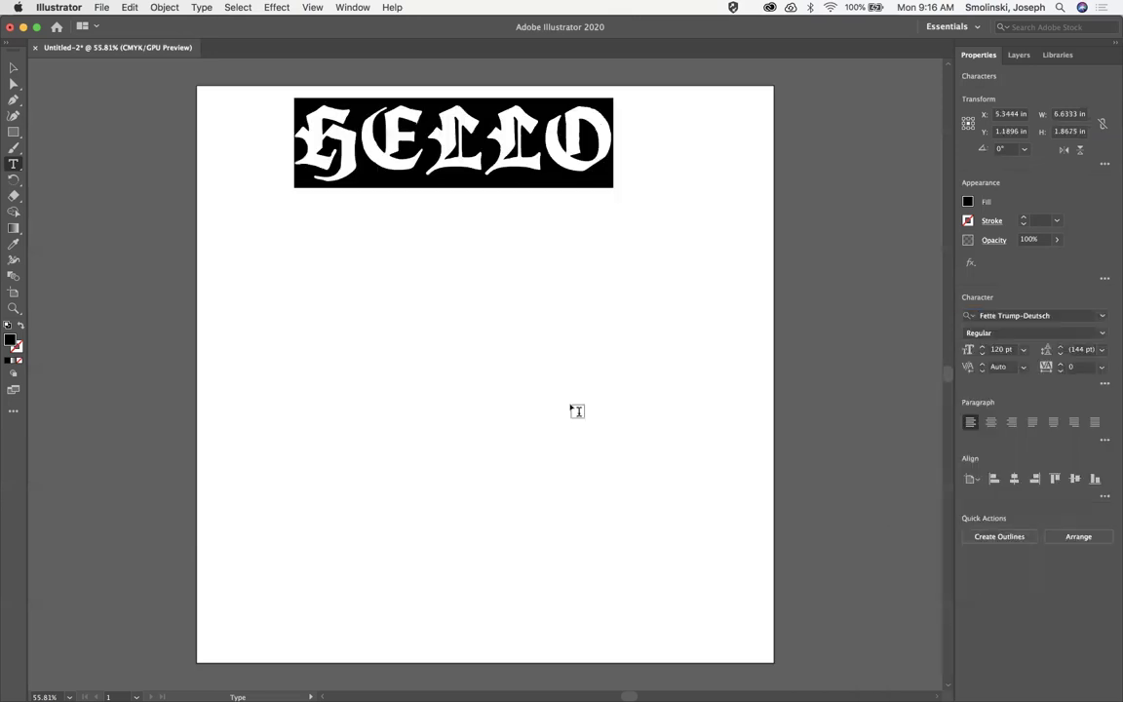
key("super+shift+a")
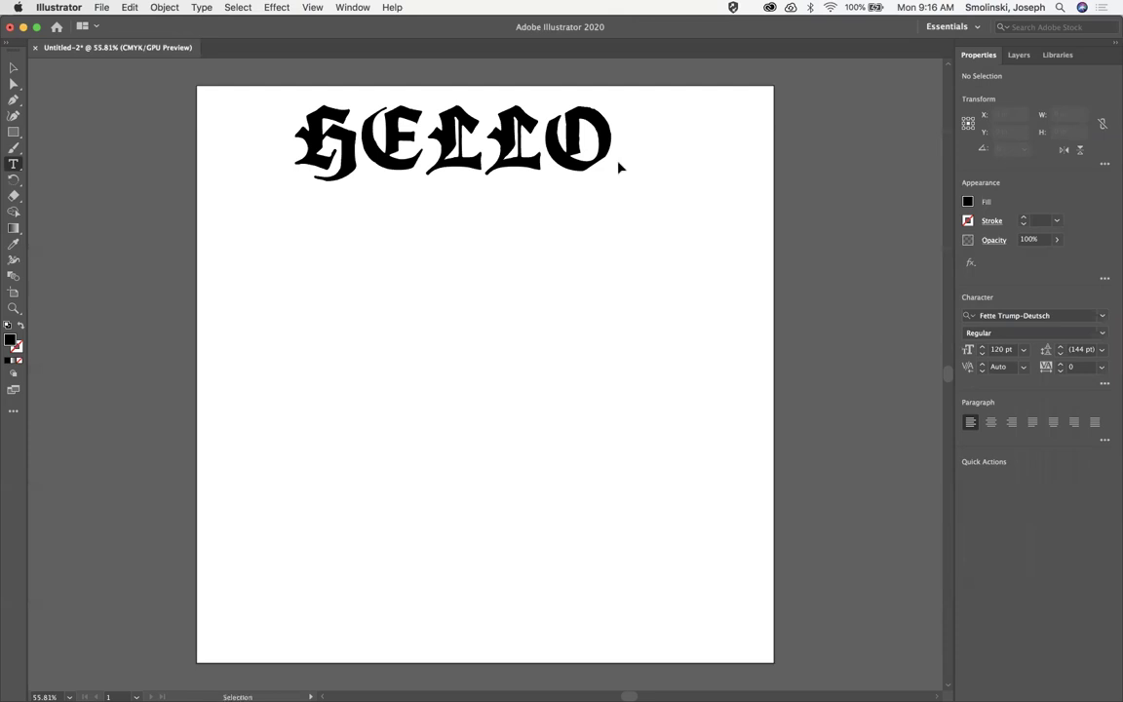
Step: Check the live HELLO text in outline view and convert it to outlines
key("super+y")
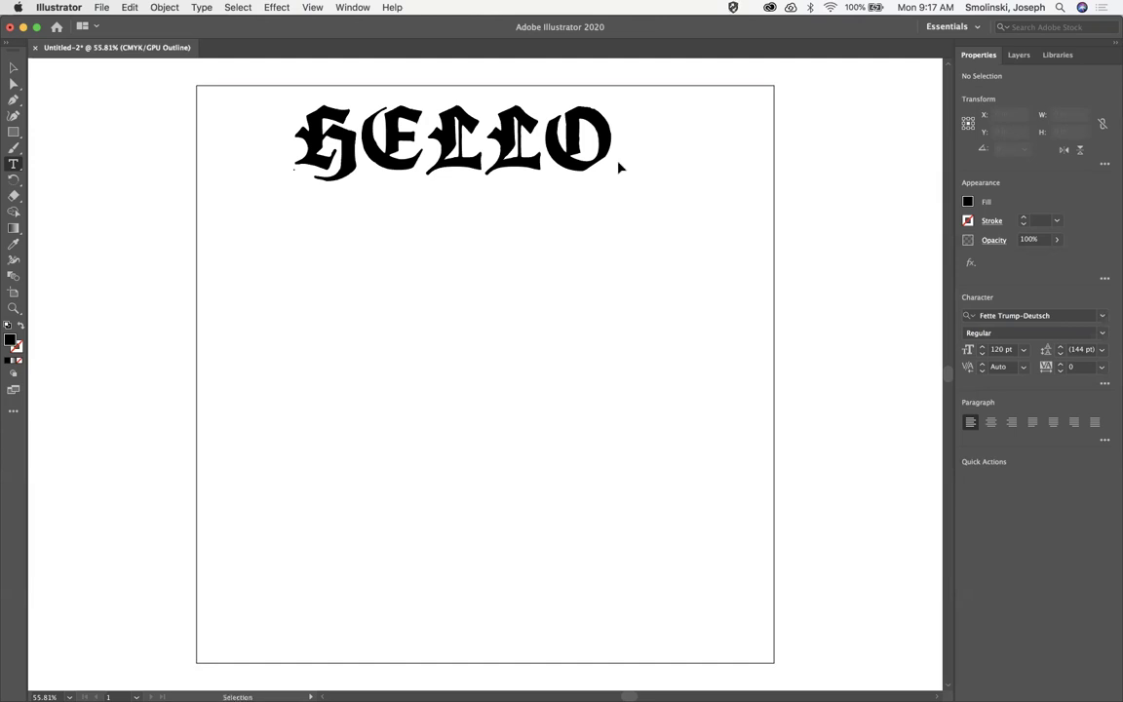
key("super+y")
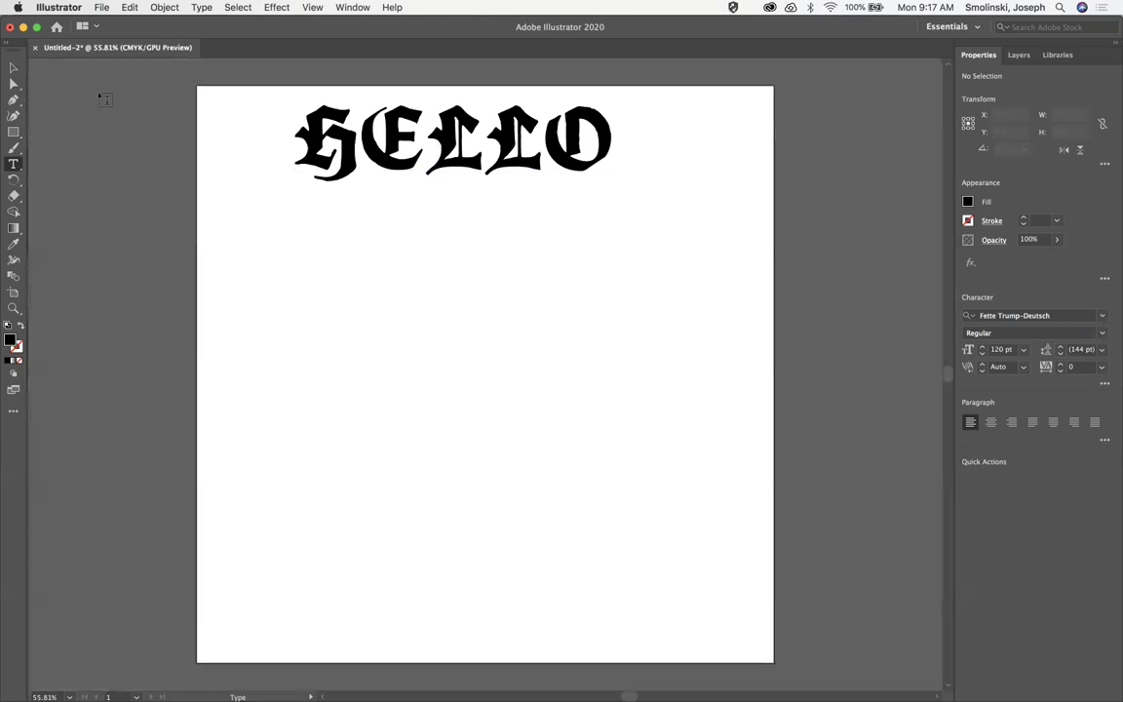
left_click(11, 69)
left_click(523, 164)
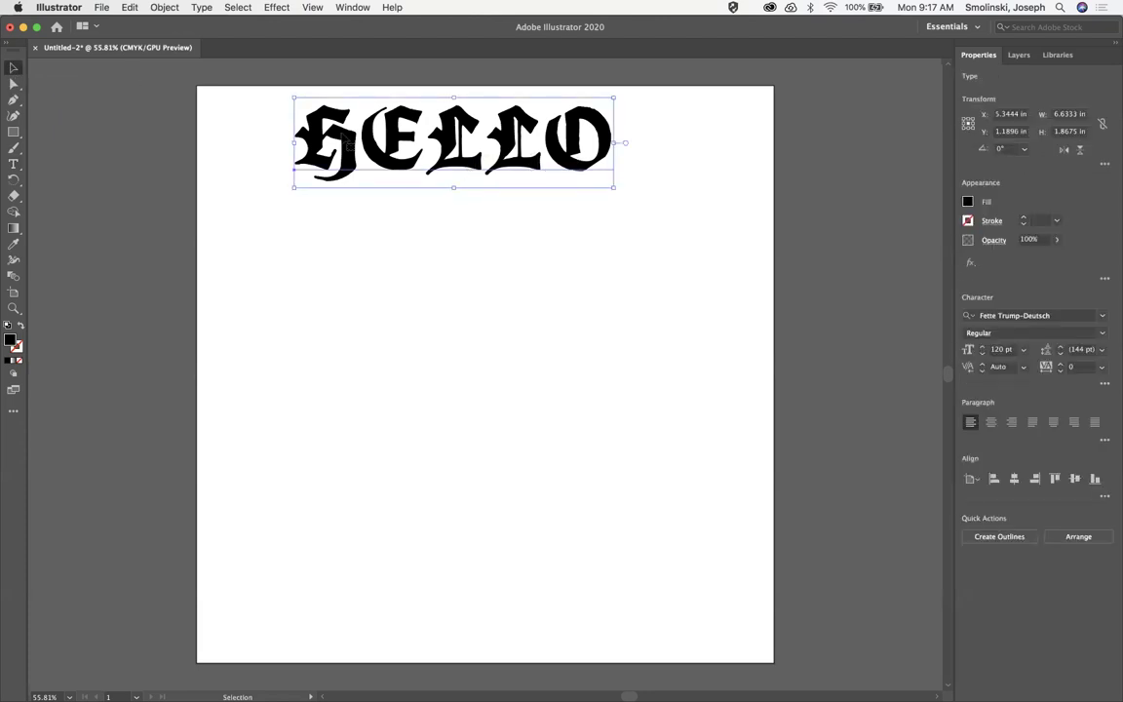
left_click(200, 8)
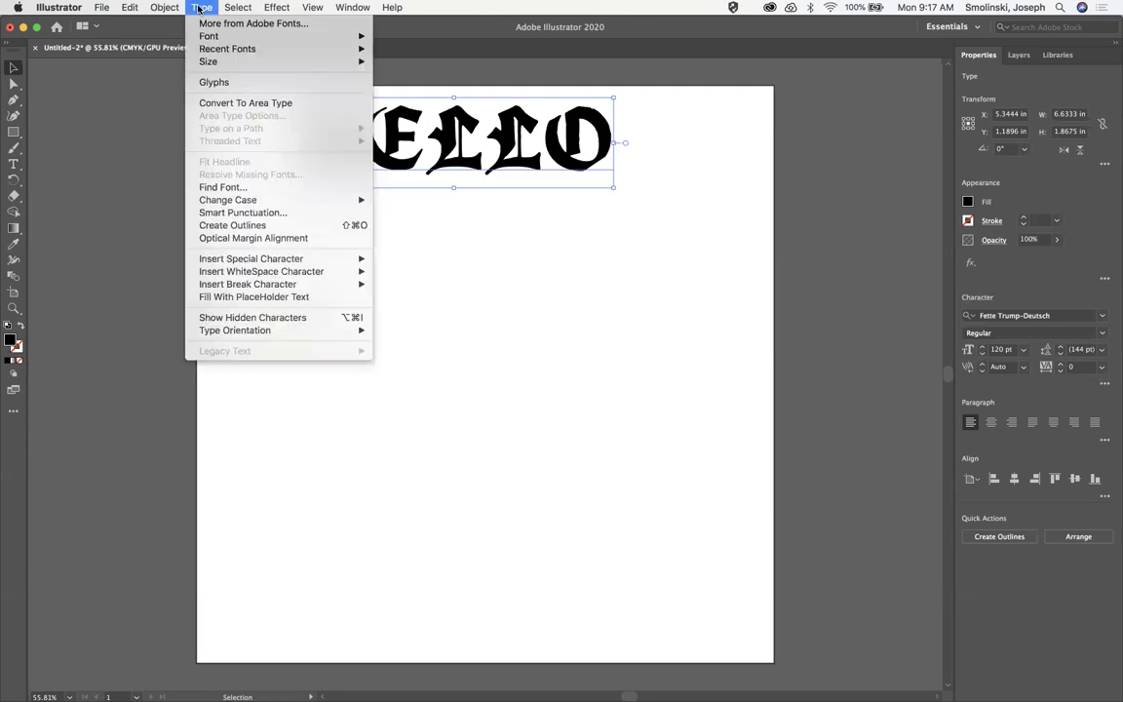
left_click(244, 226)
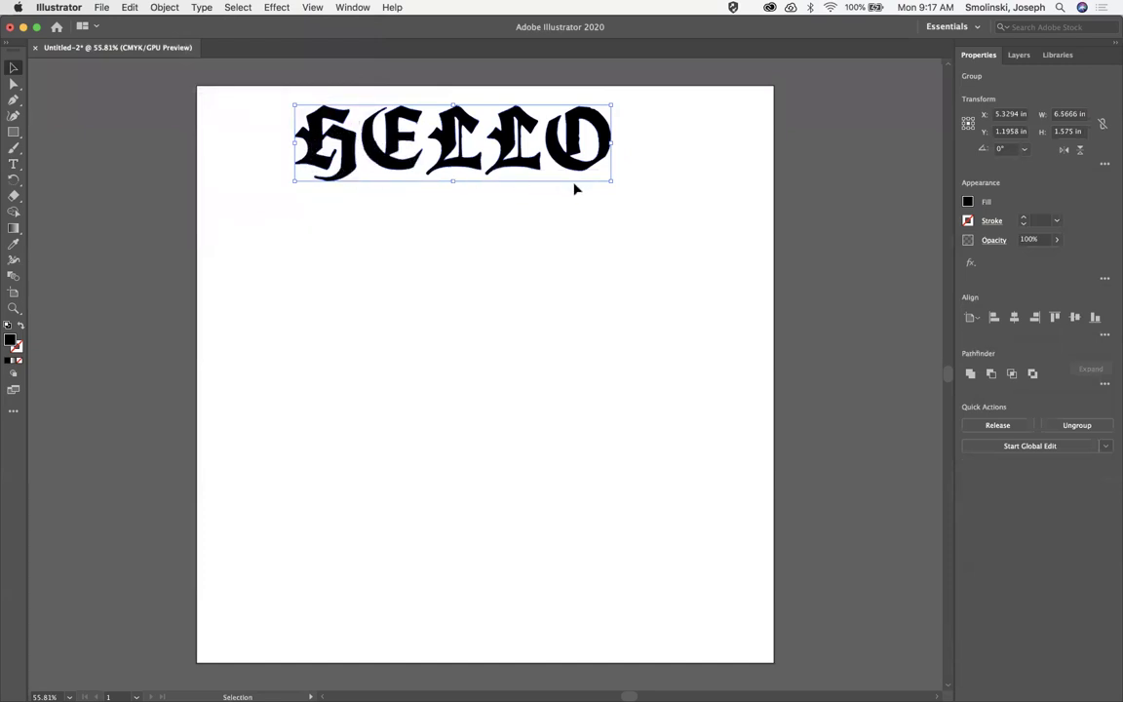
Step: Inspect the vector paths of the converted HELLO lettering in outline view and return to preview
key("super+y")
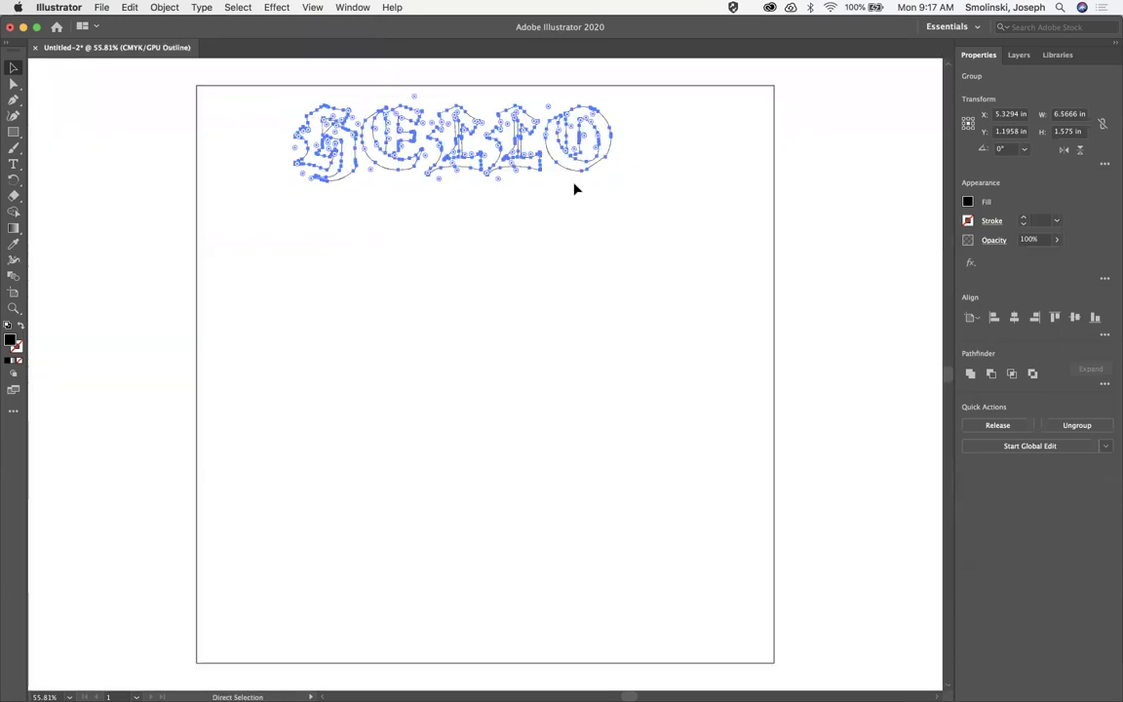
left_click(591, 222)
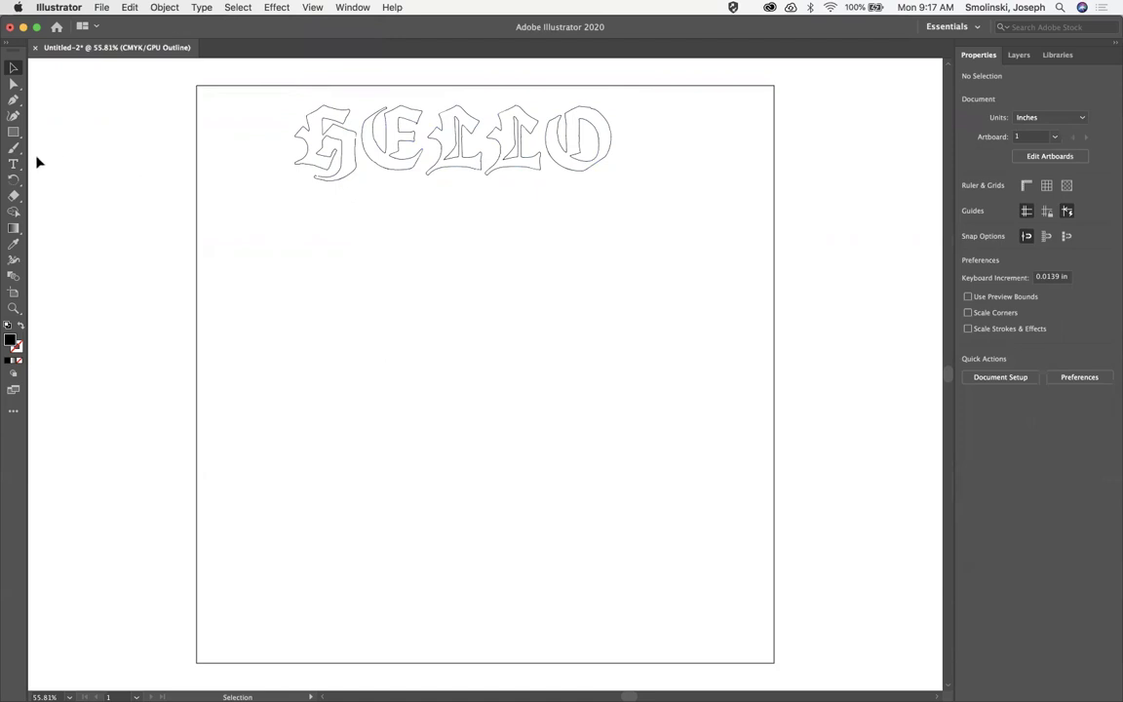
key("super+y")
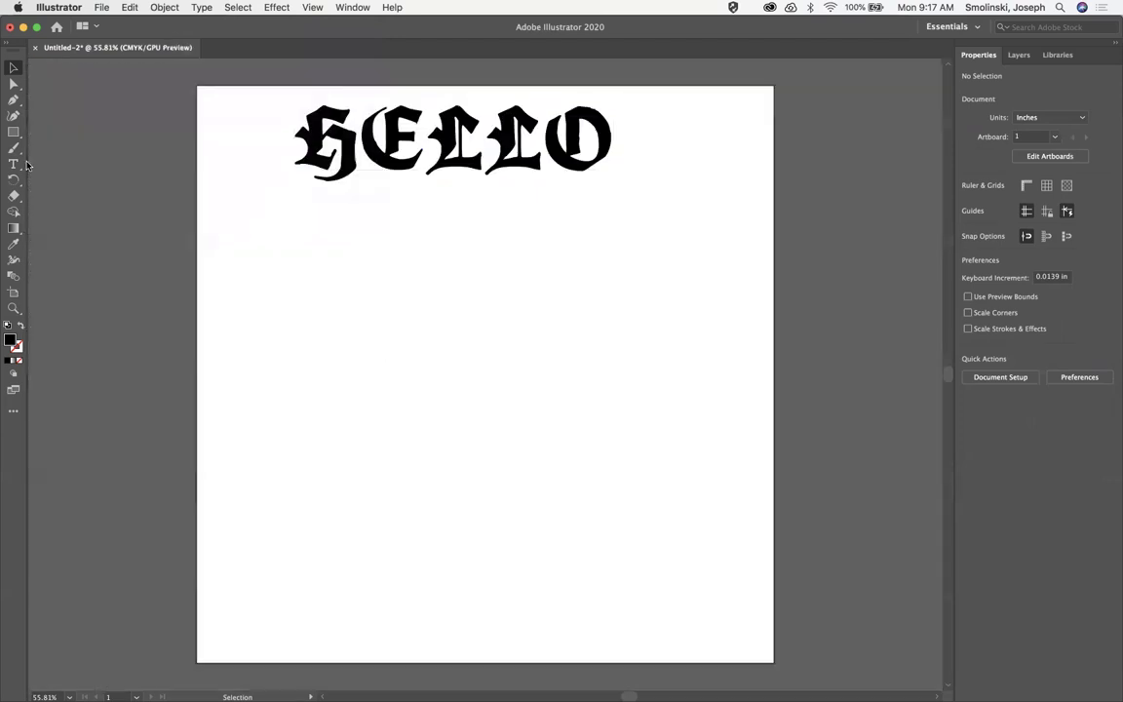
Step: Add point text reading GOODBYE below HELLO in the Silom font
left_click(13, 163)
left_click(256, 265)
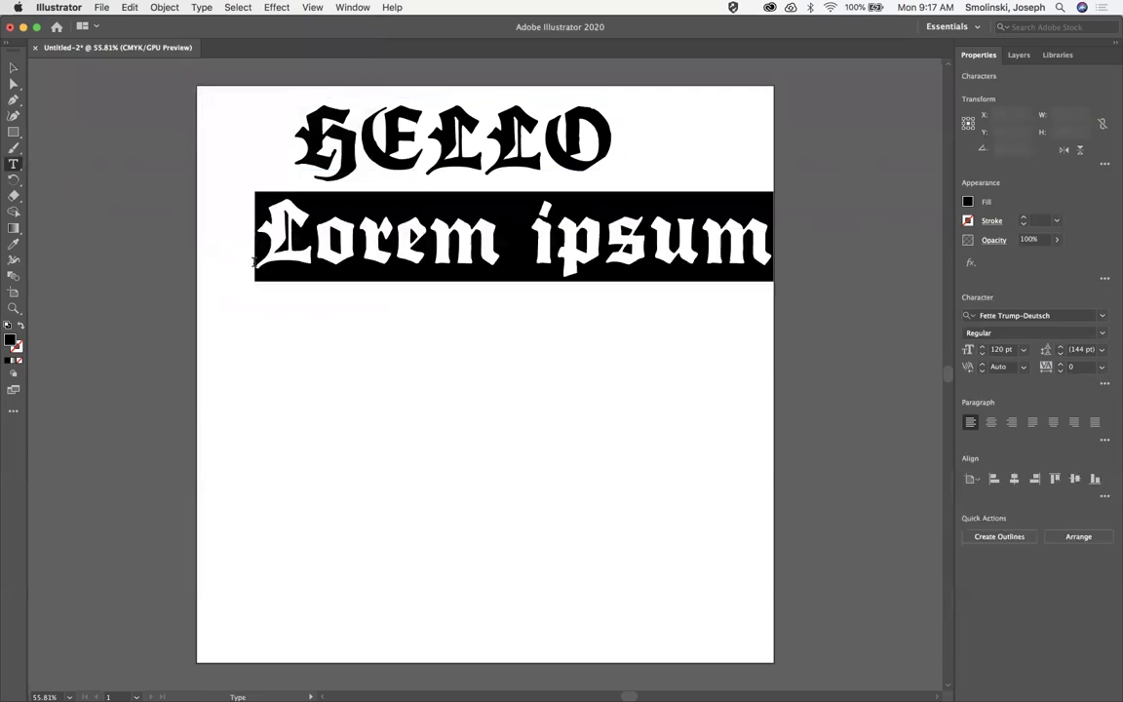
left_click(1102, 316)
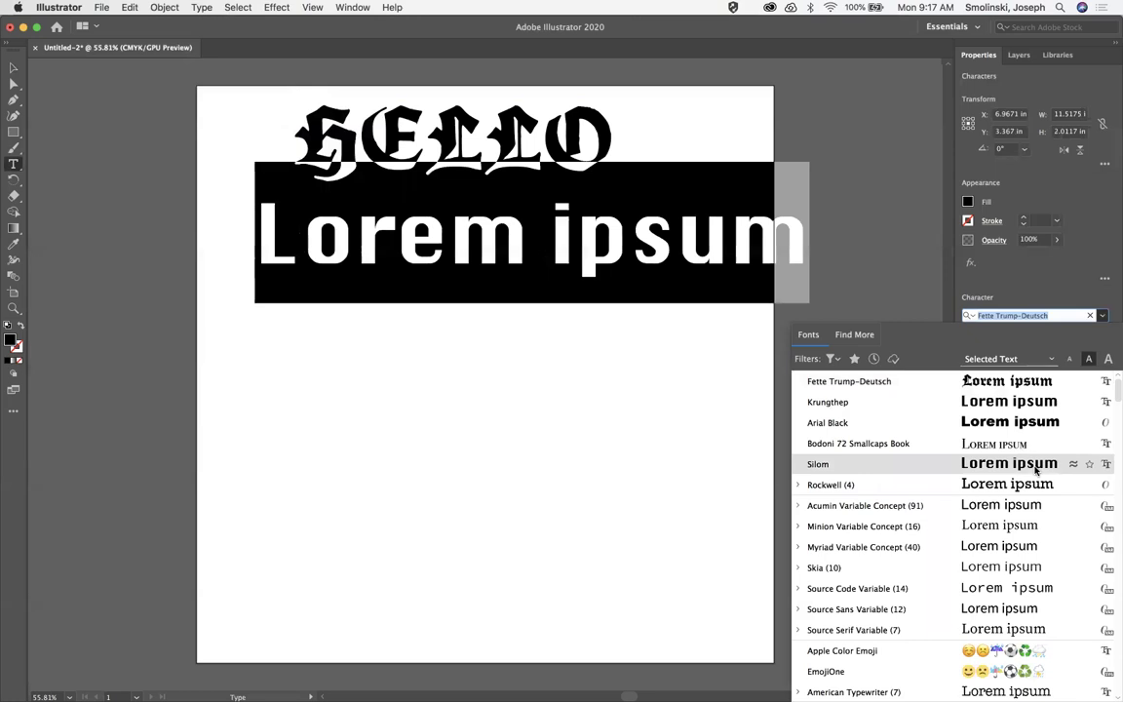
left_click(1036, 471)
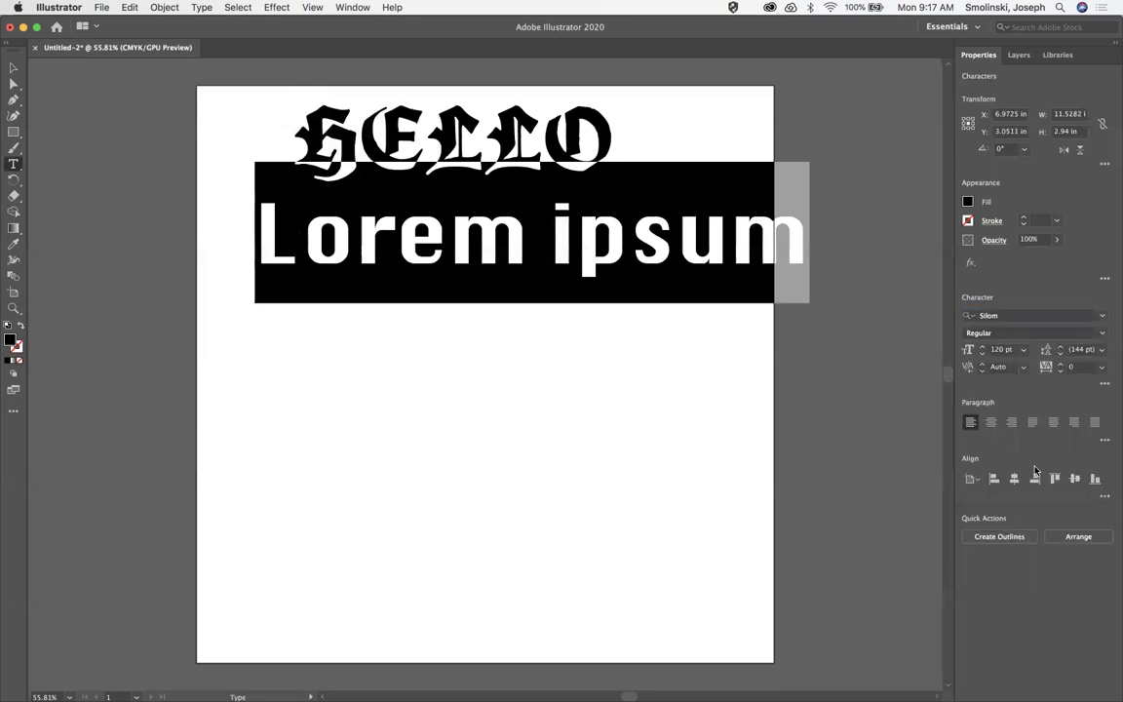
type("GOOD")
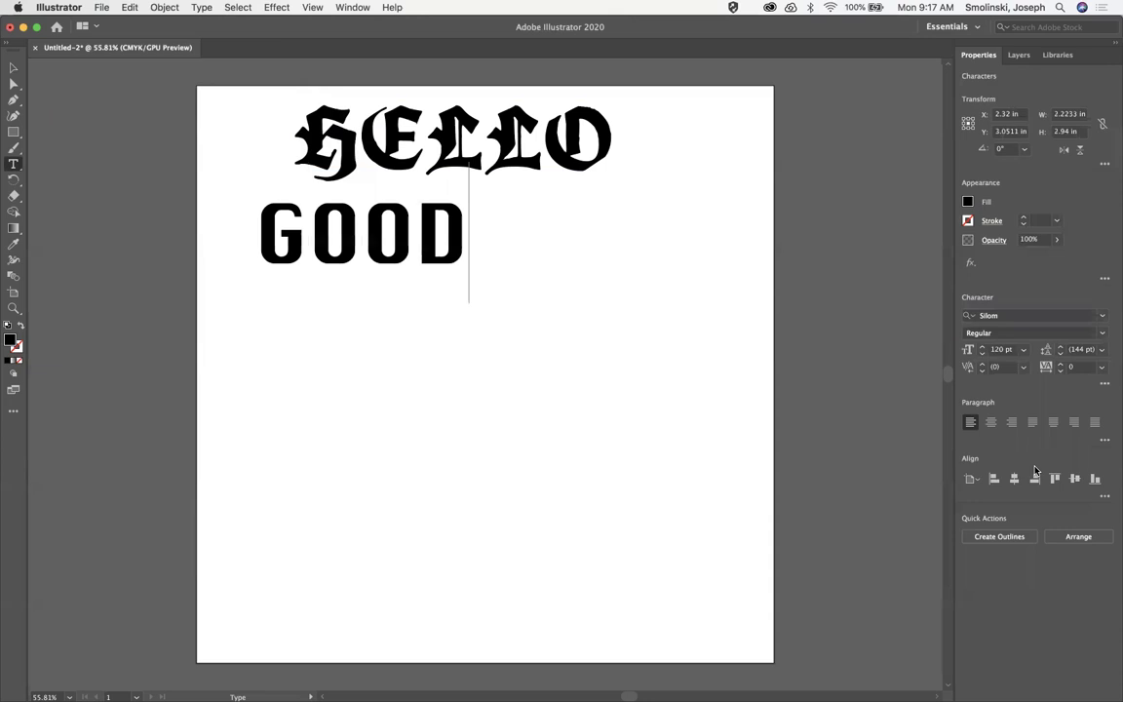
type("BYE")
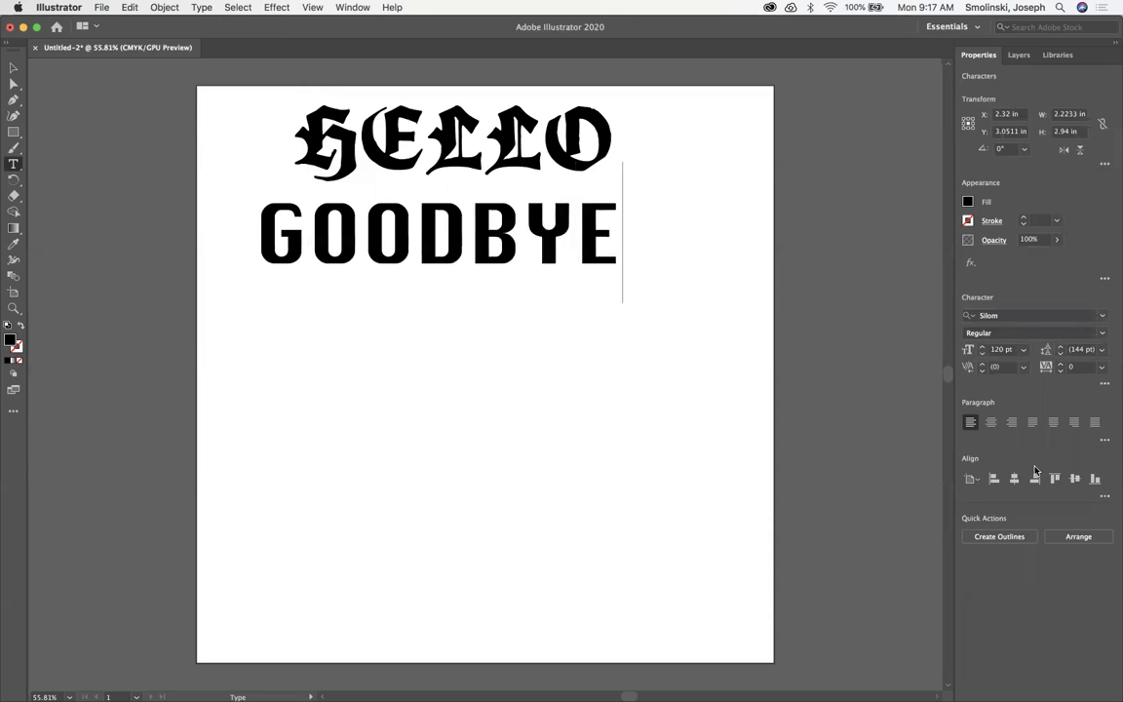
Step: Set the stroke weight of the GOODBYE text to 5 pt
left_click(1038, 221)
type("5")
key("Return")
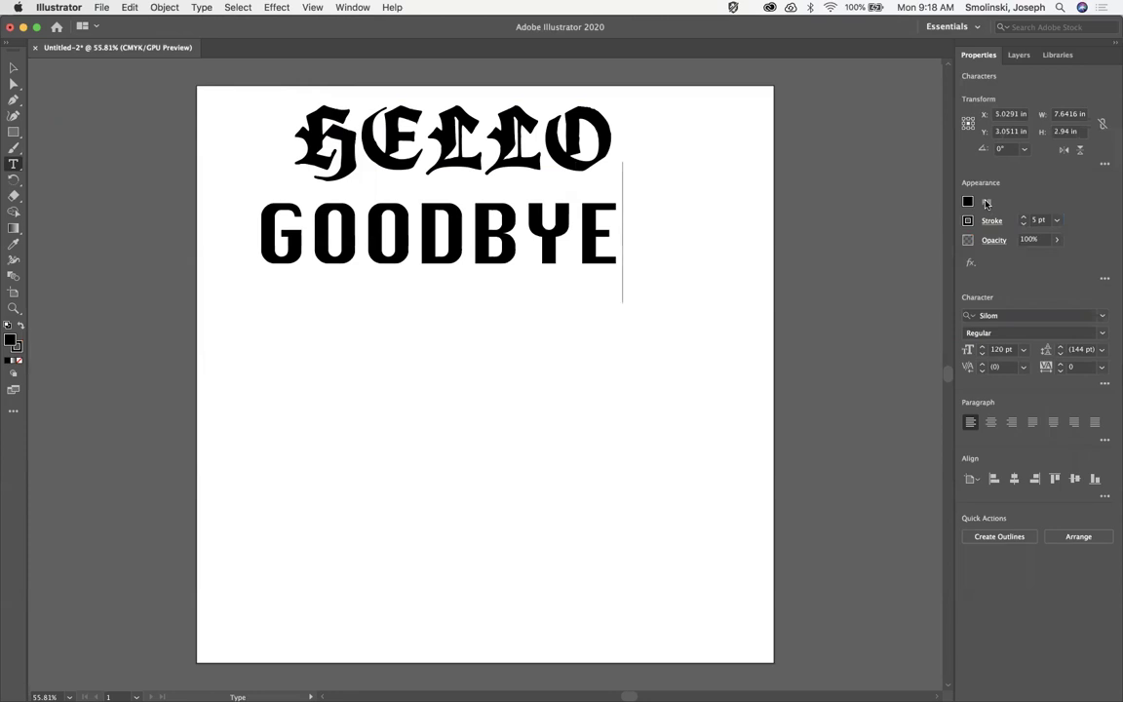
Step: Try to remove the fill of the GOODBYE text and set its stroke weight to 0.75 pt
left_click(969, 202)
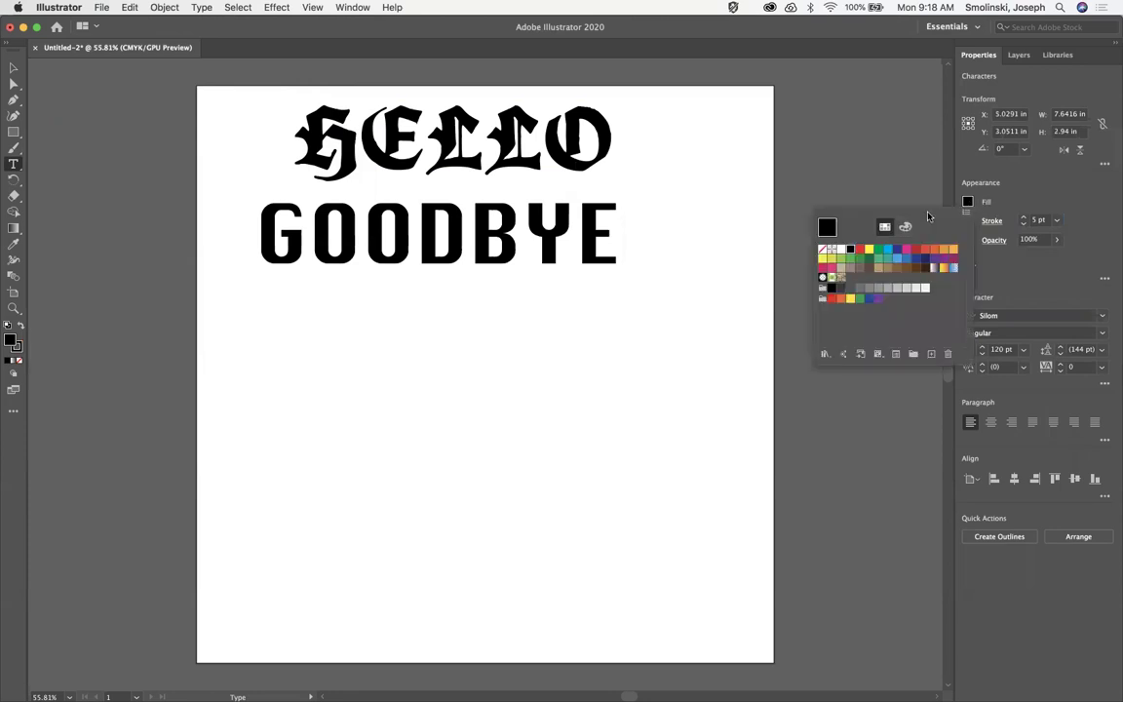
left_click(822, 249)
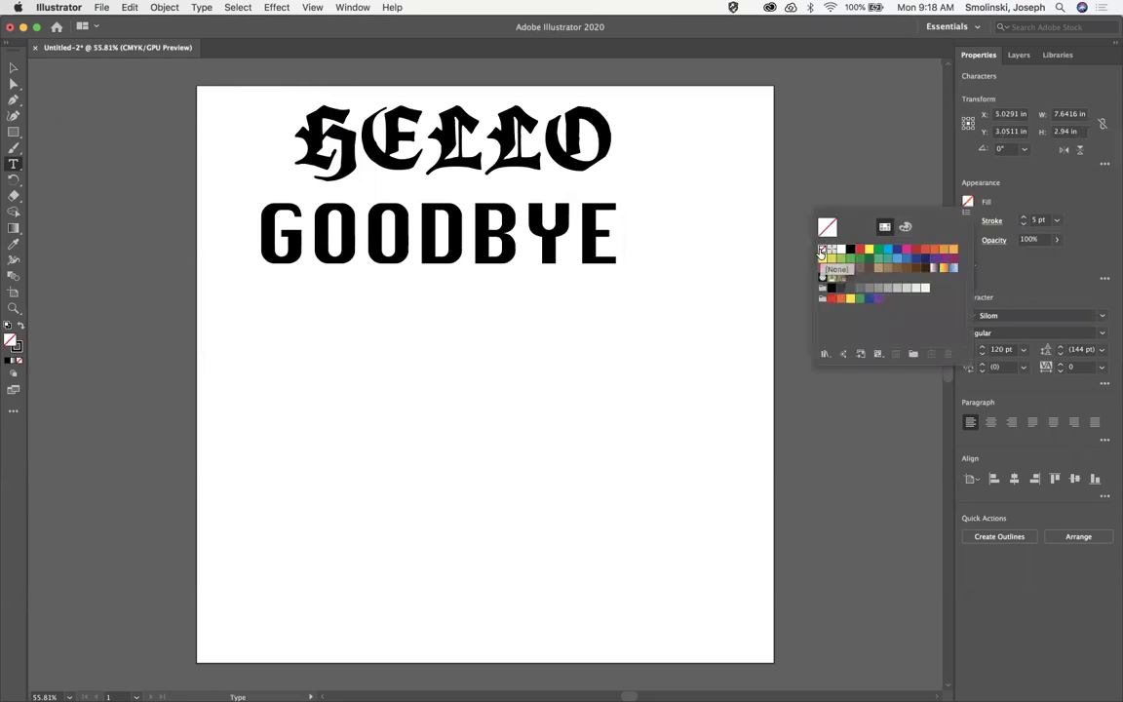
left_click(1040, 220)
type("0.75")
key("Return")
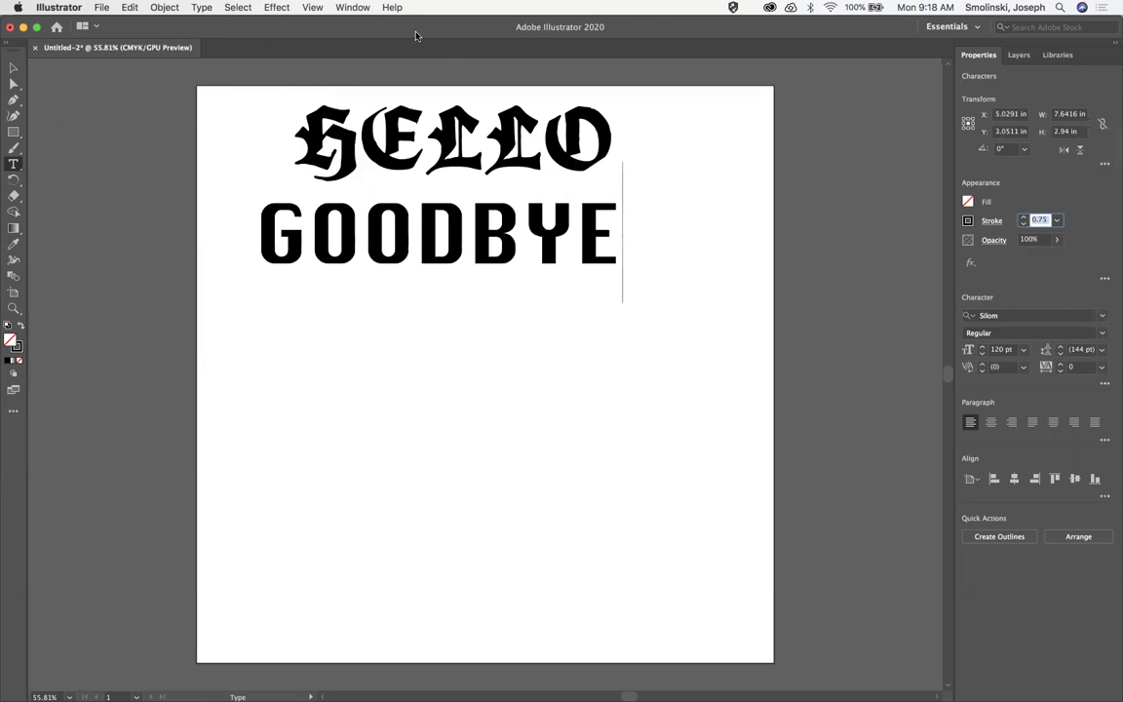
key("Escape")
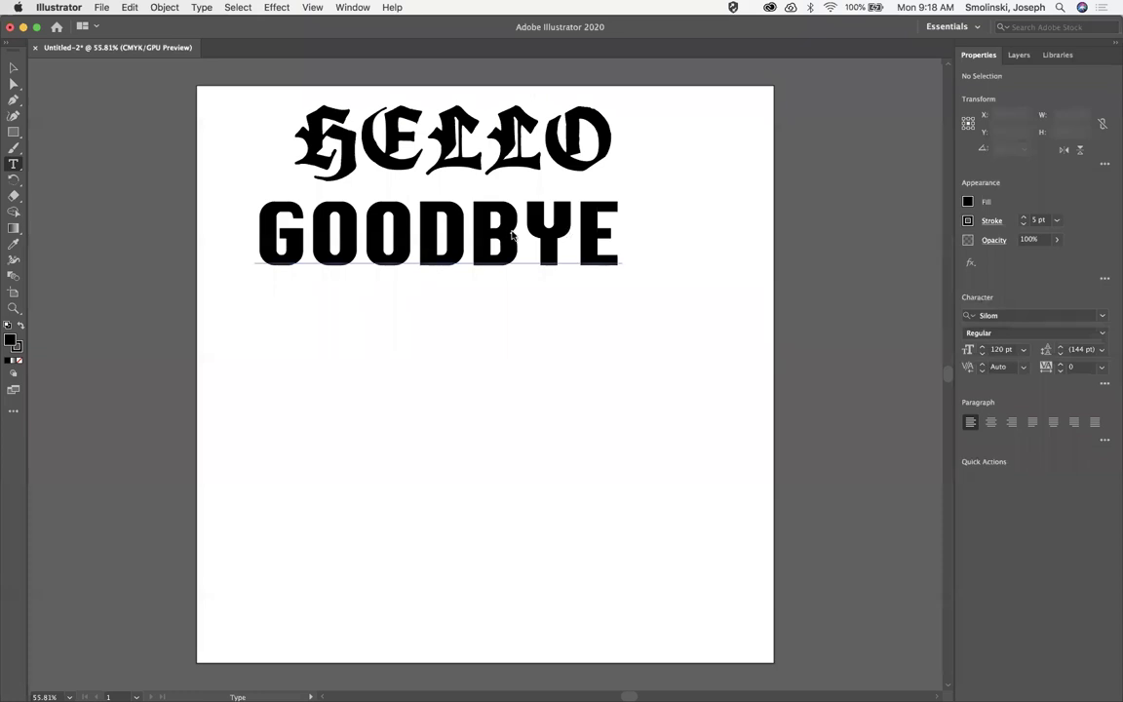
Step: Remove the fill of the whole GOODBYE text and set its stroke weight to 11 pt
double_click(600, 220)
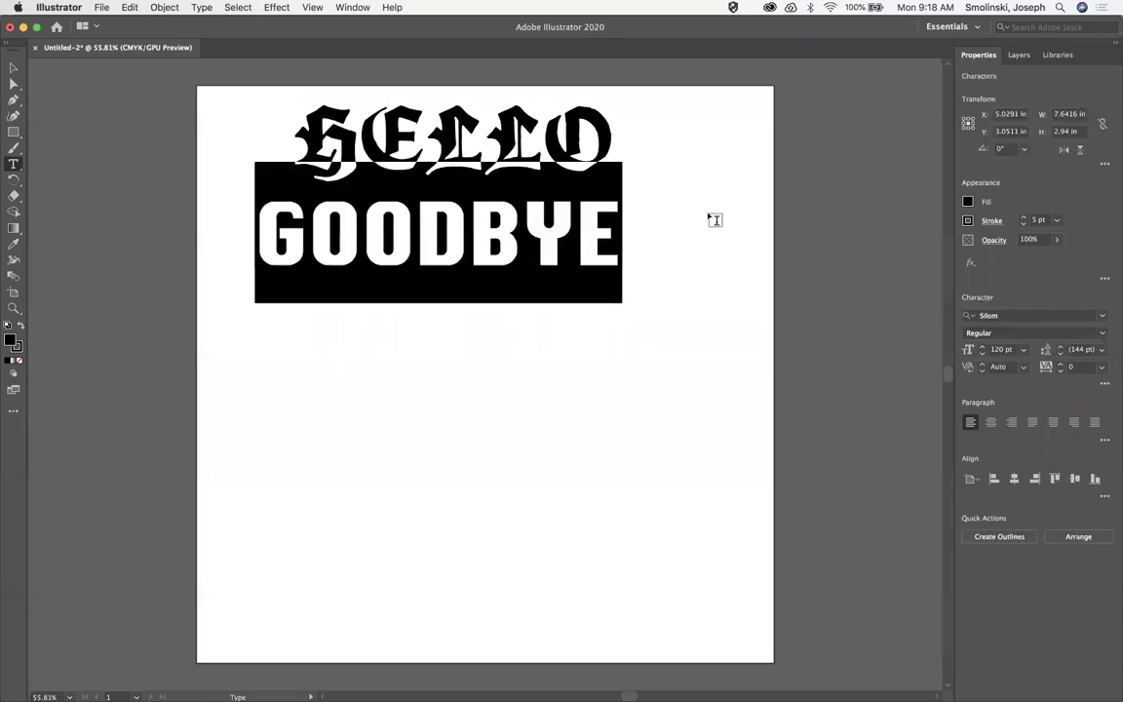
left_click(968, 201)
left_click(820, 250)
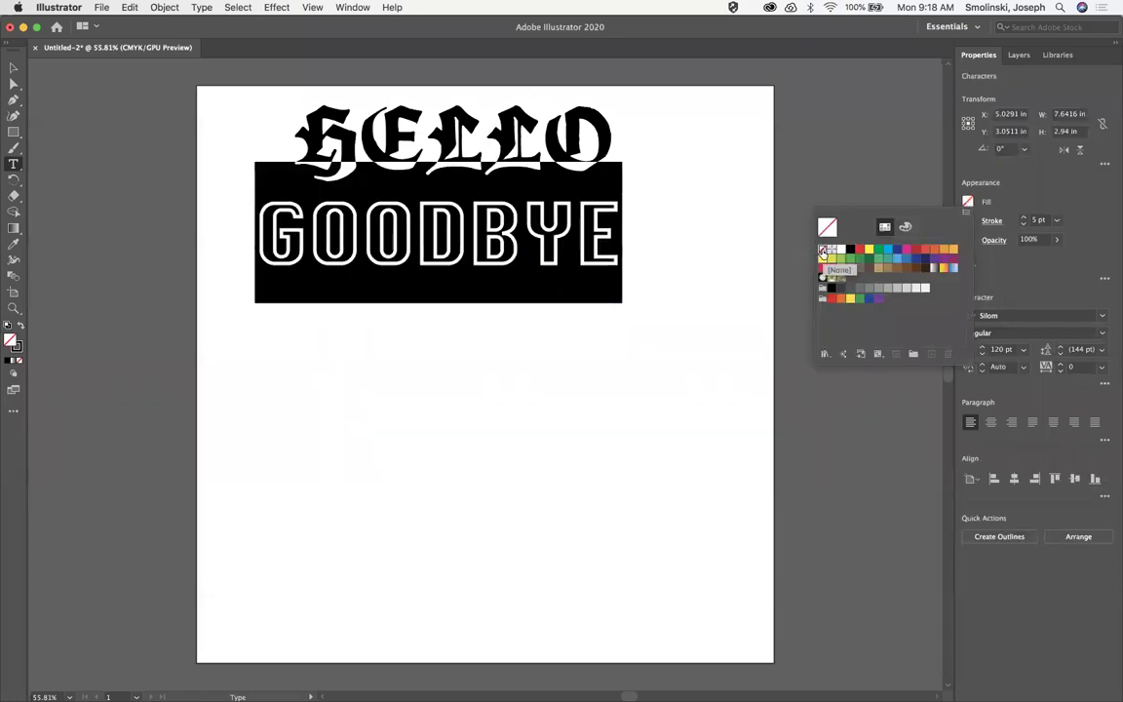
left_click(1040, 222)
left_click(1042, 221)
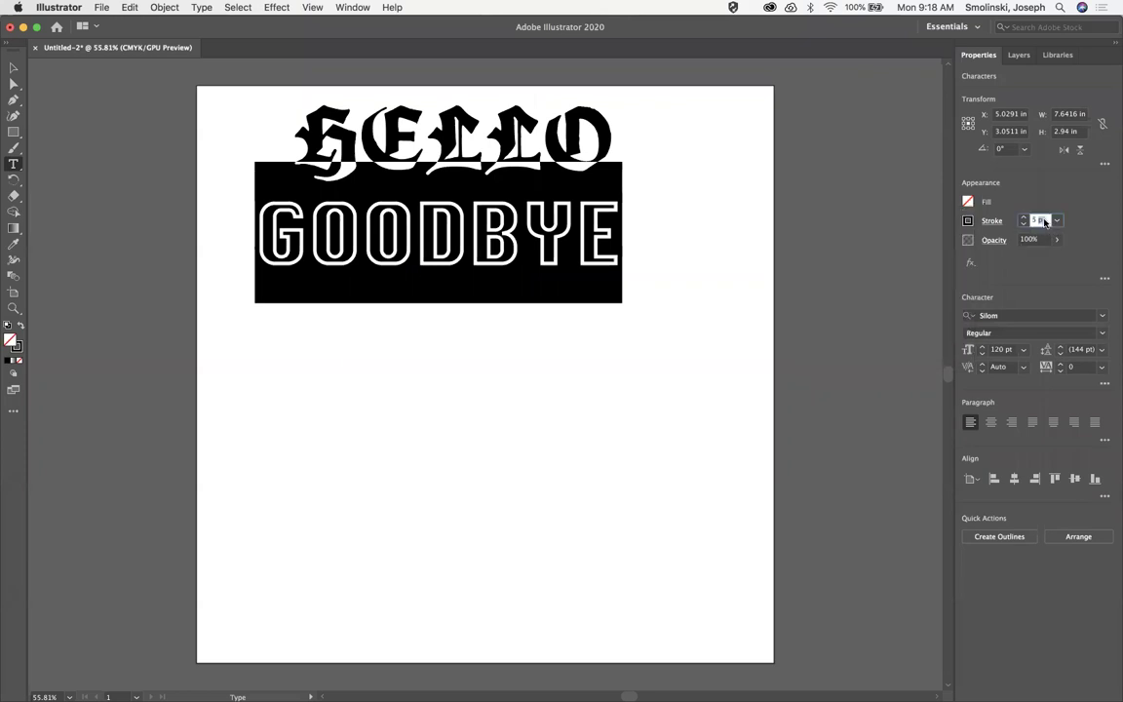
key("Up")
key("Up")
key("Up")
key("Up")
key("Up")
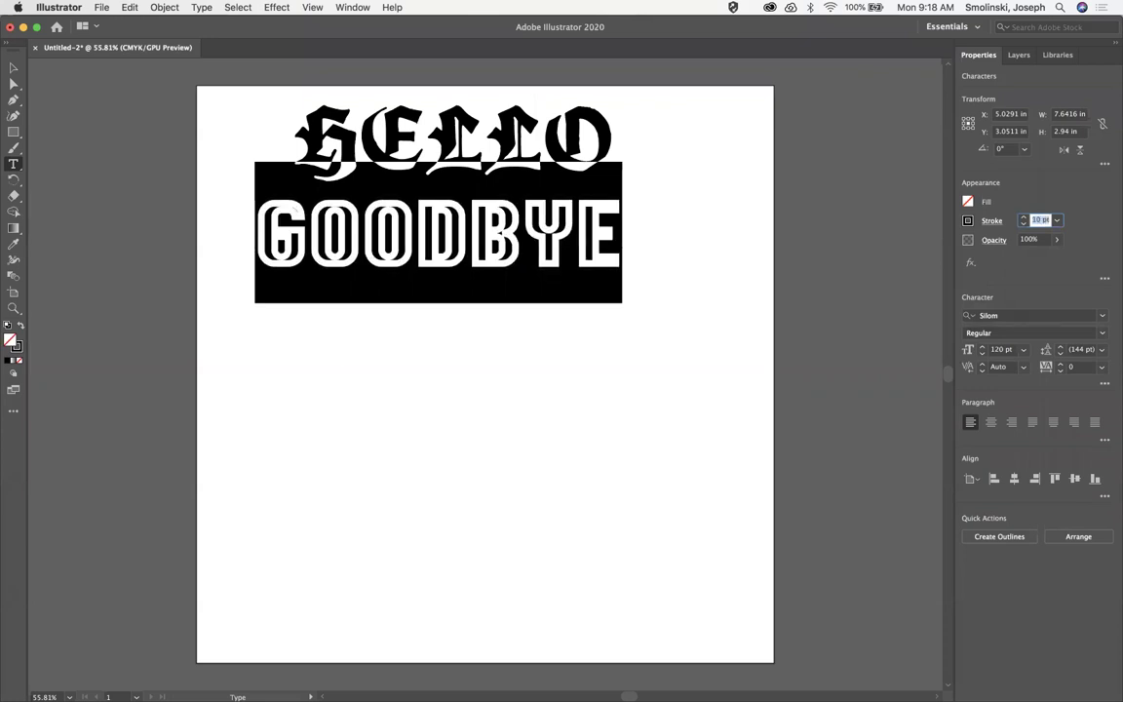
key("Up")
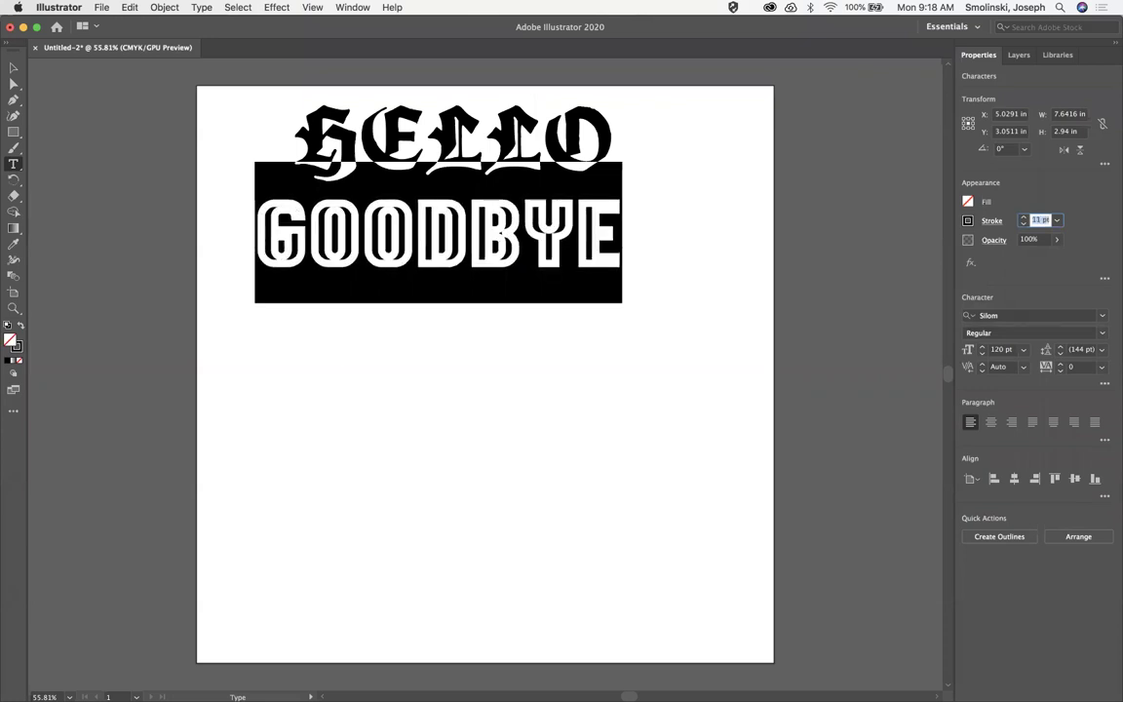
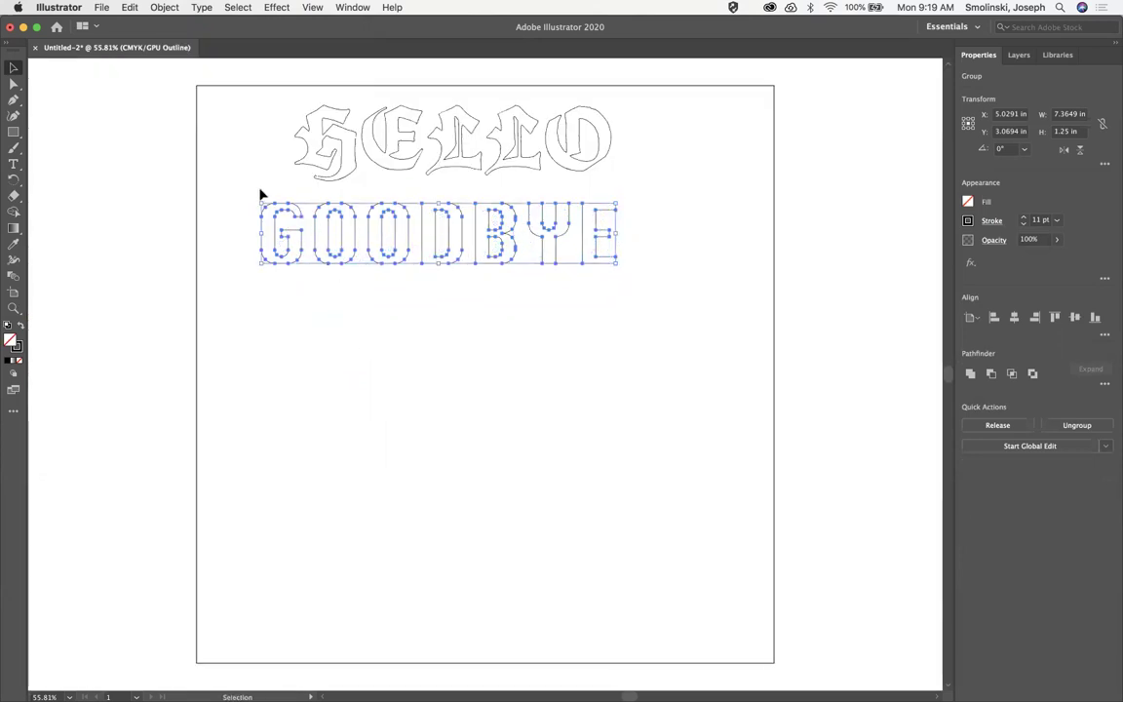
Step: Apply Outline Stroke to the GOODBYE lettering and examine the resulting paths in outline view
key("super+y")
left_click(164, 7)
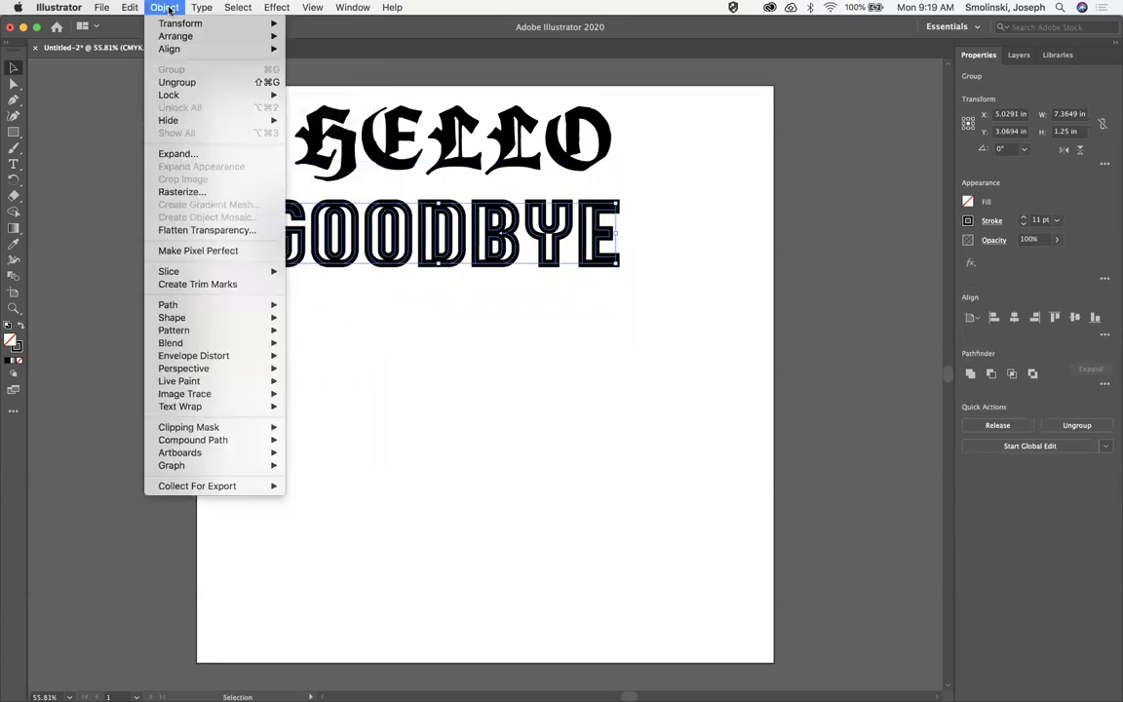
mouse_move(170, 306)
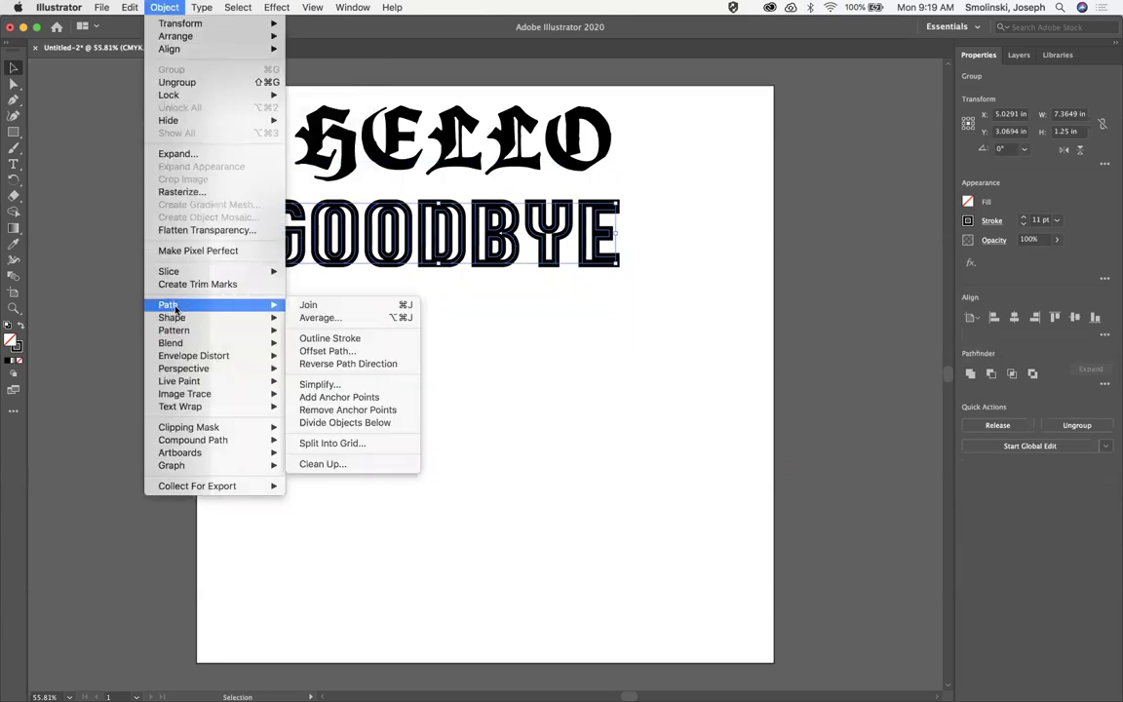
left_click(329, 338)
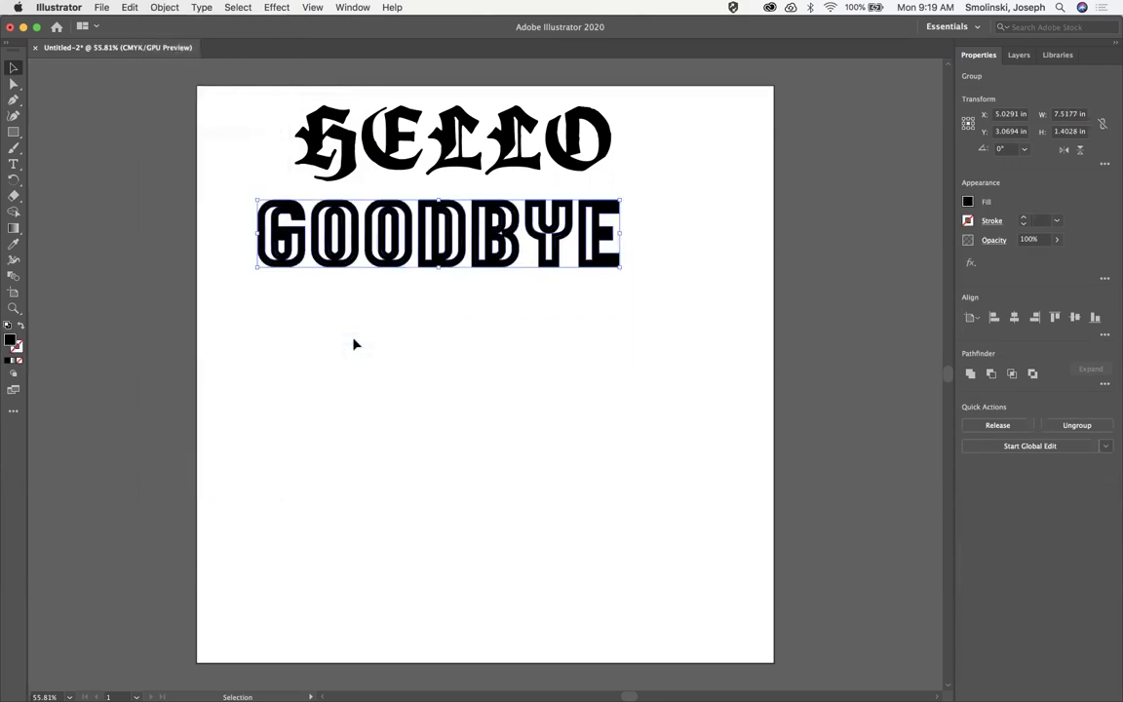
key("super+y")
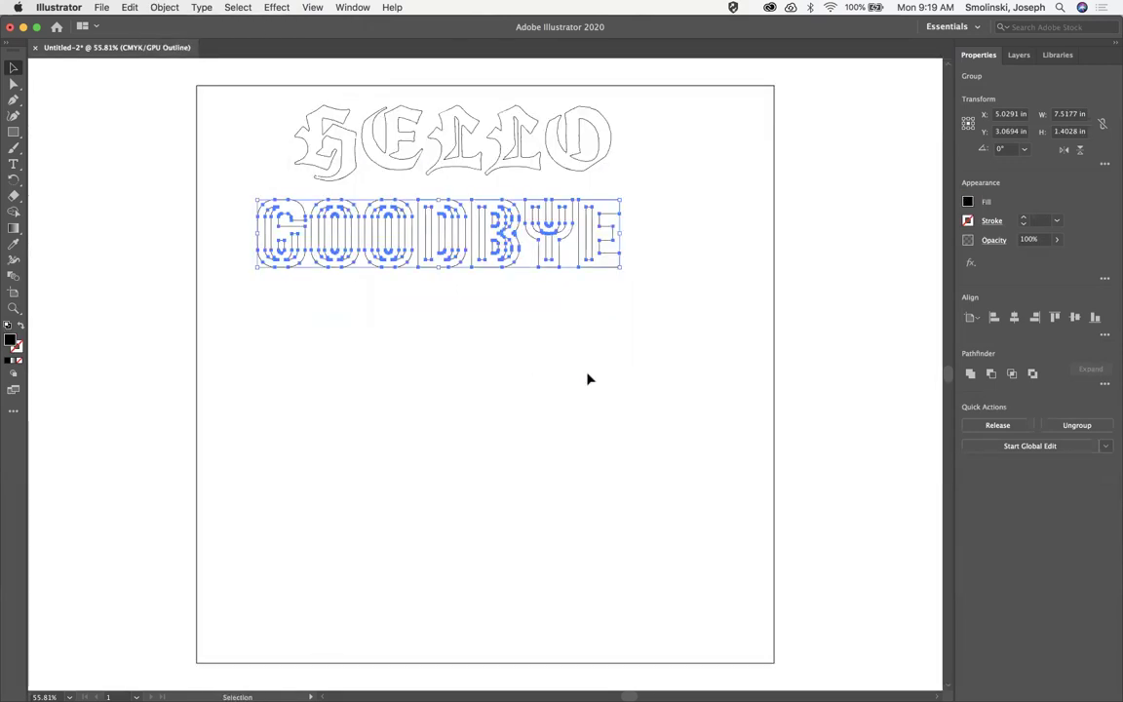
left_click(520, 372)
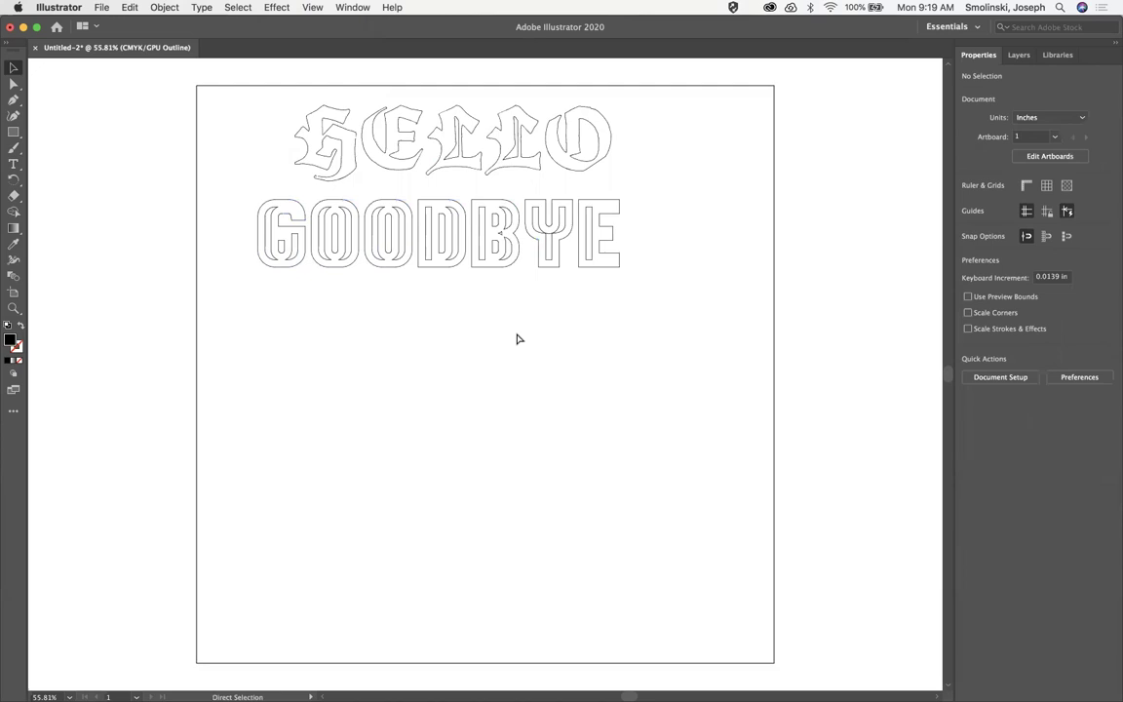
Step: Undo the stroke outlining and the conversion of GOODBYE to outlines, and return to preview
key("super+z")
key("super+z")
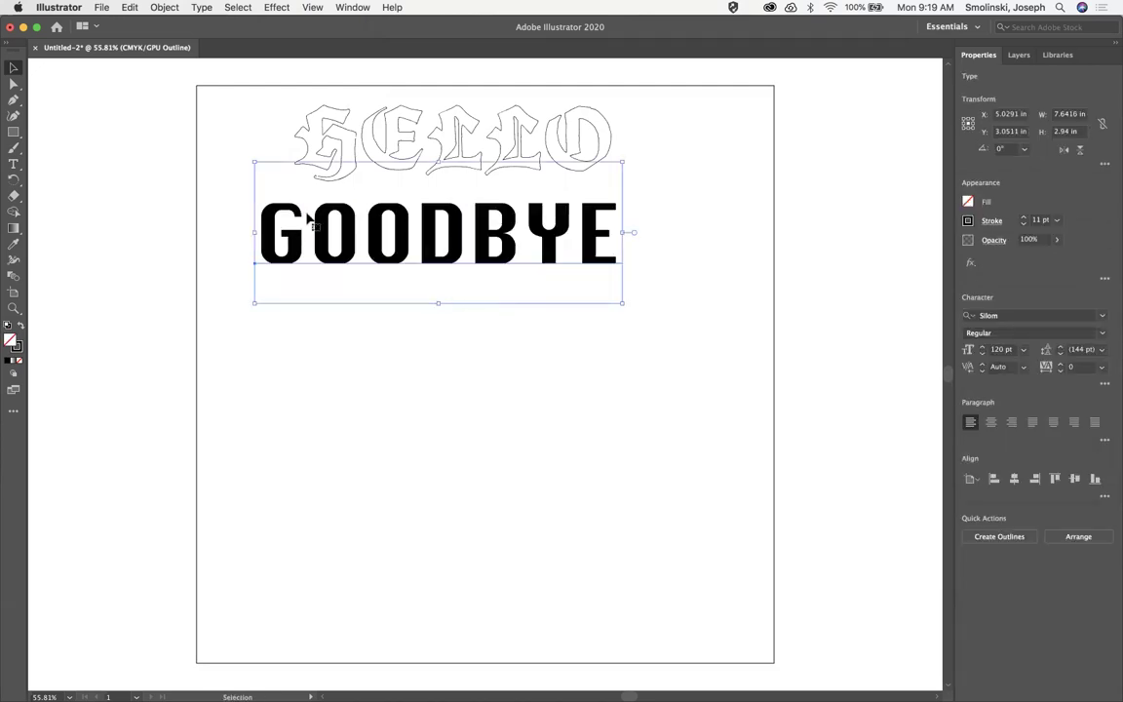
key("super+y")
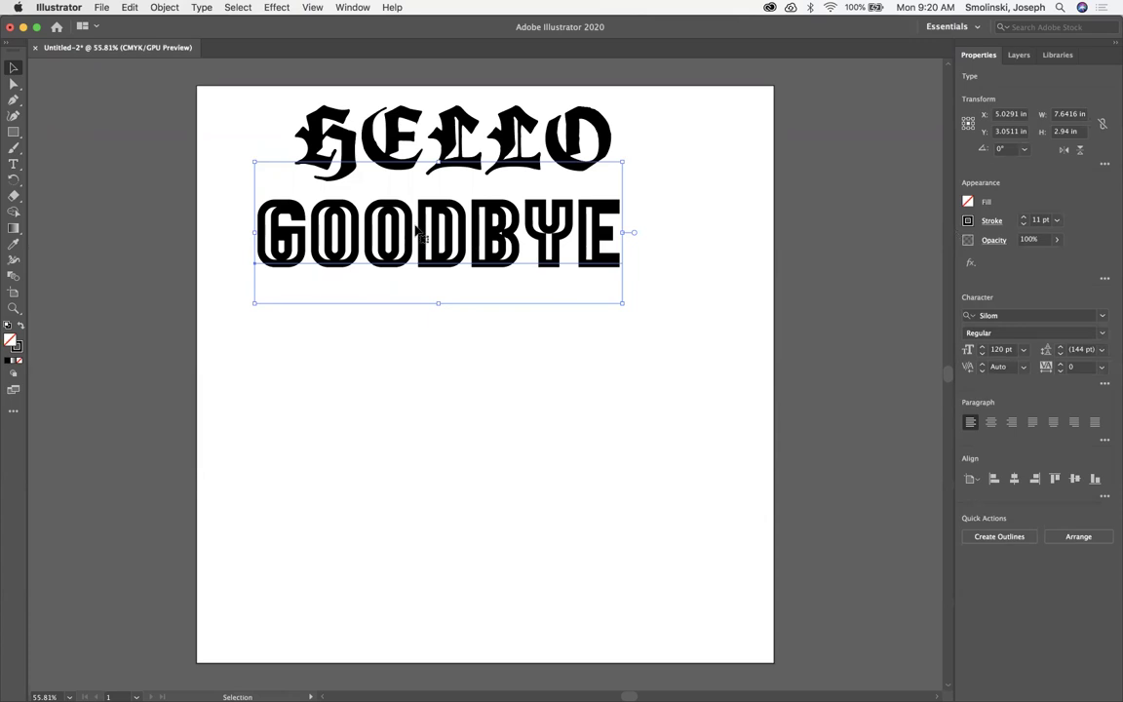
Step: Convert the GOODBYE text to outlines and expand its strokes with Outline Stroke, checking the paths in outline view
left_click(202, 7)
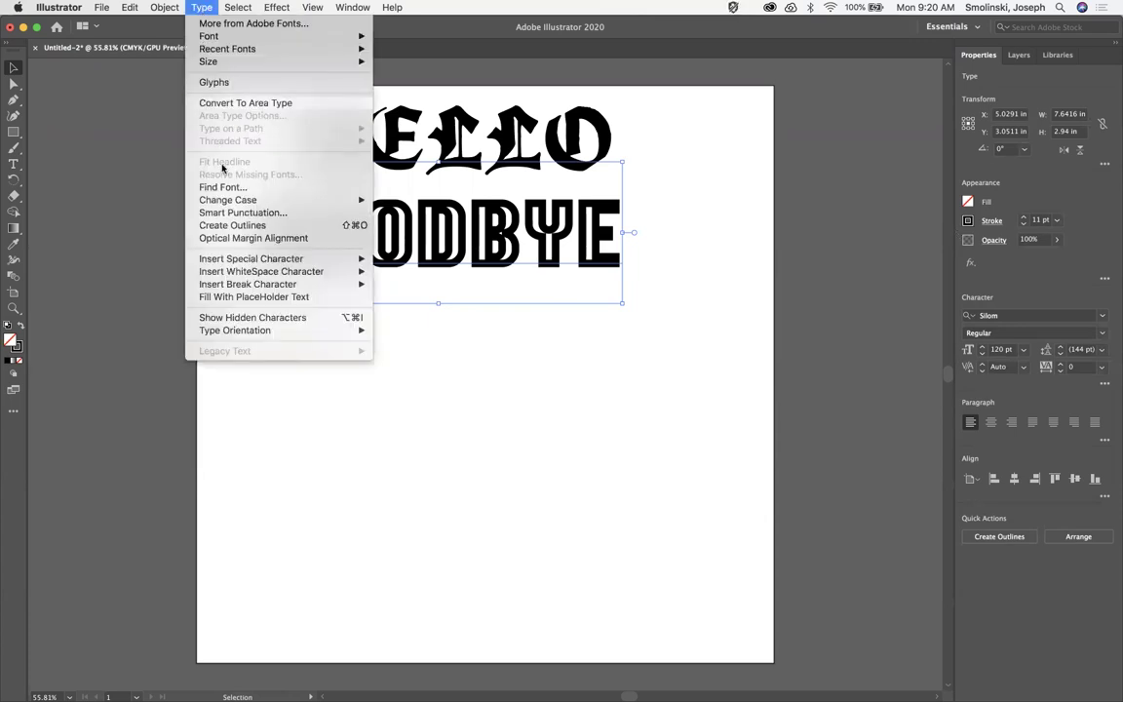
left_click(234, 225)
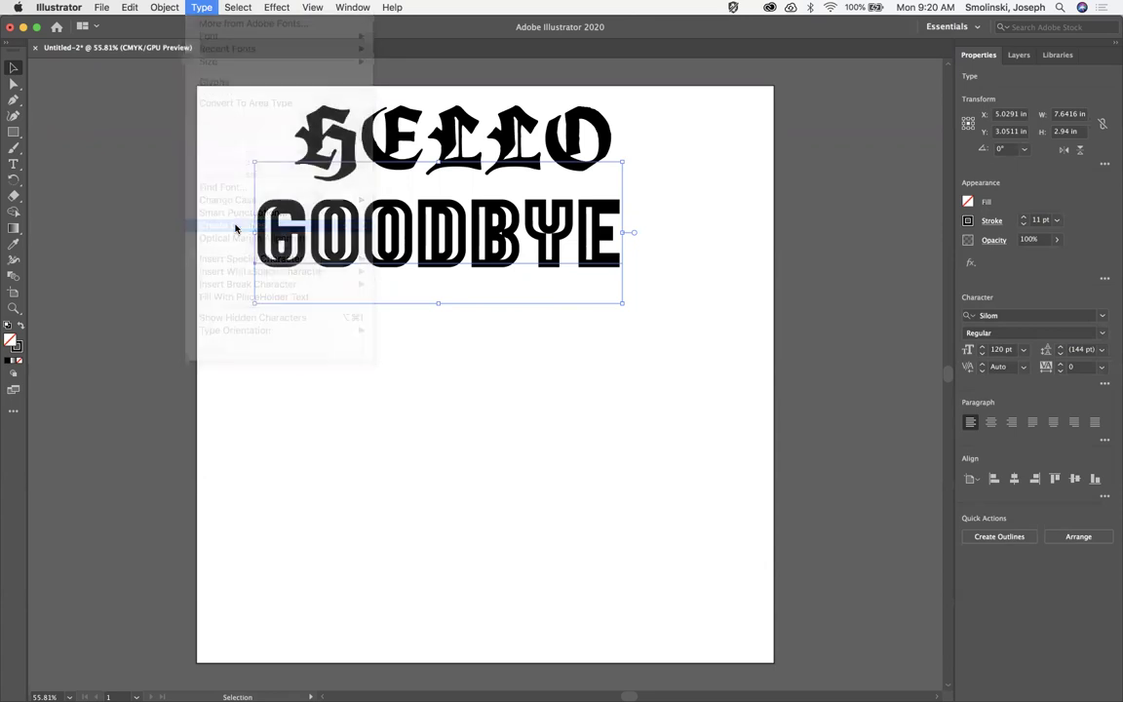
left_click(156, 8)
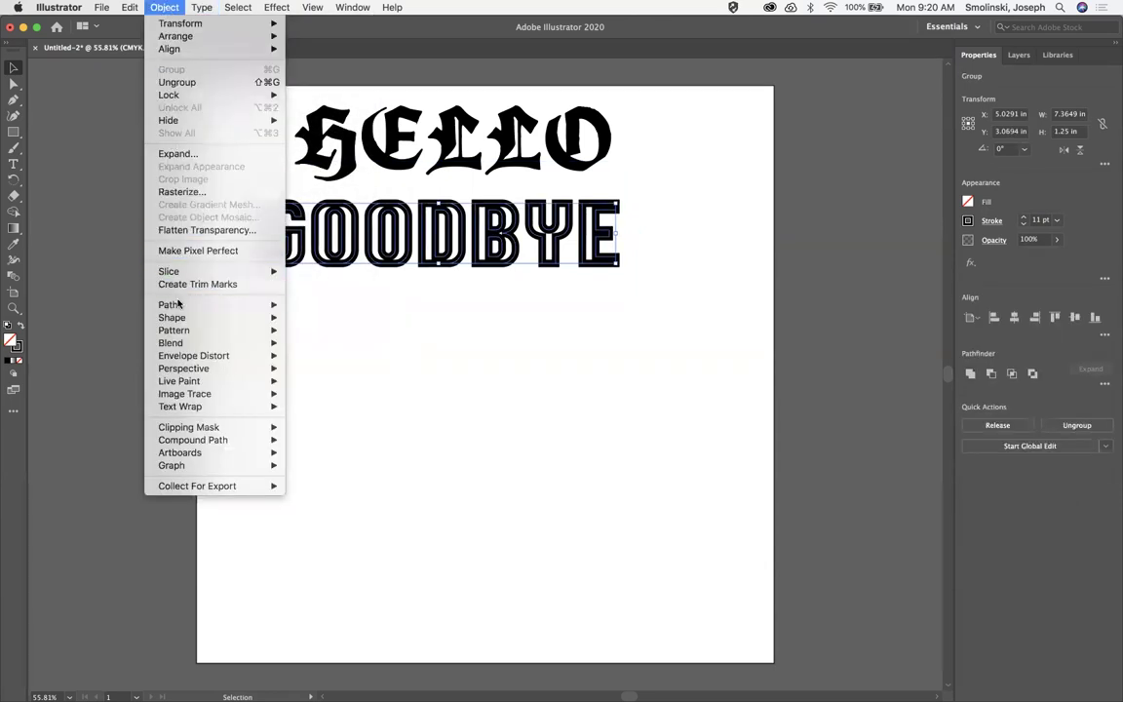
mouse_move(214, 304)
left_click(356, 346)
key("super+y")
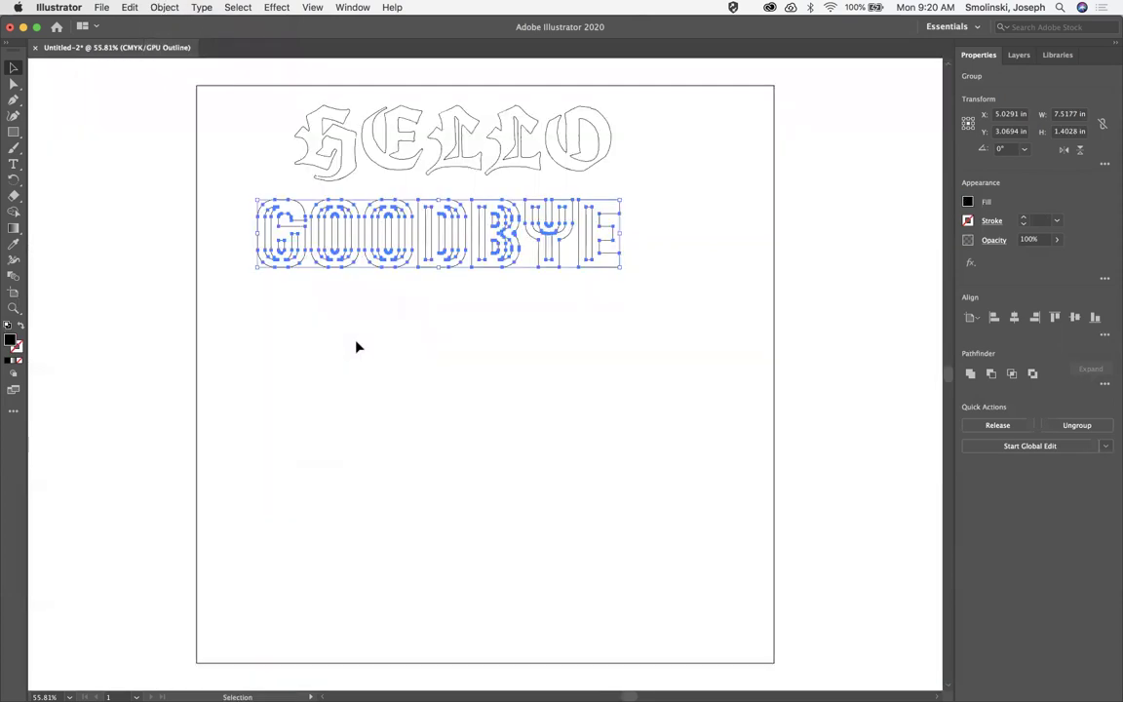
left_click(499, 365)
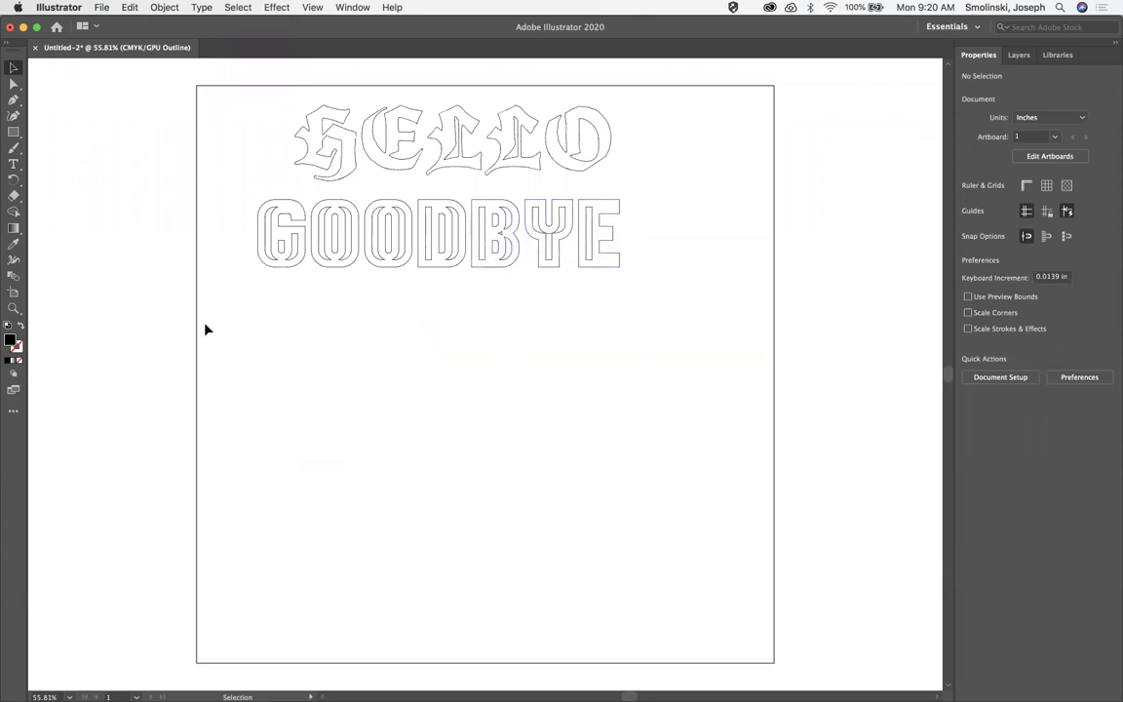
key("super+y")
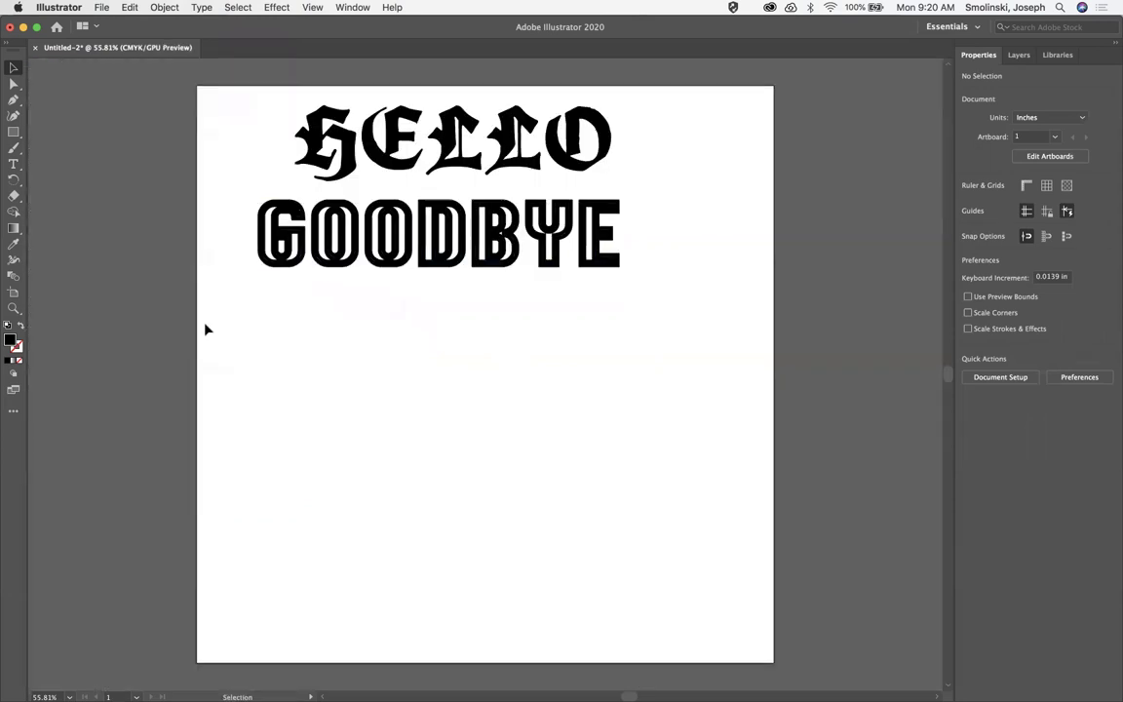
Step: Draw an ellipse about 3.97 in wide and 3.75 in high below the GOODBYE lettering
left_click(21, 135)
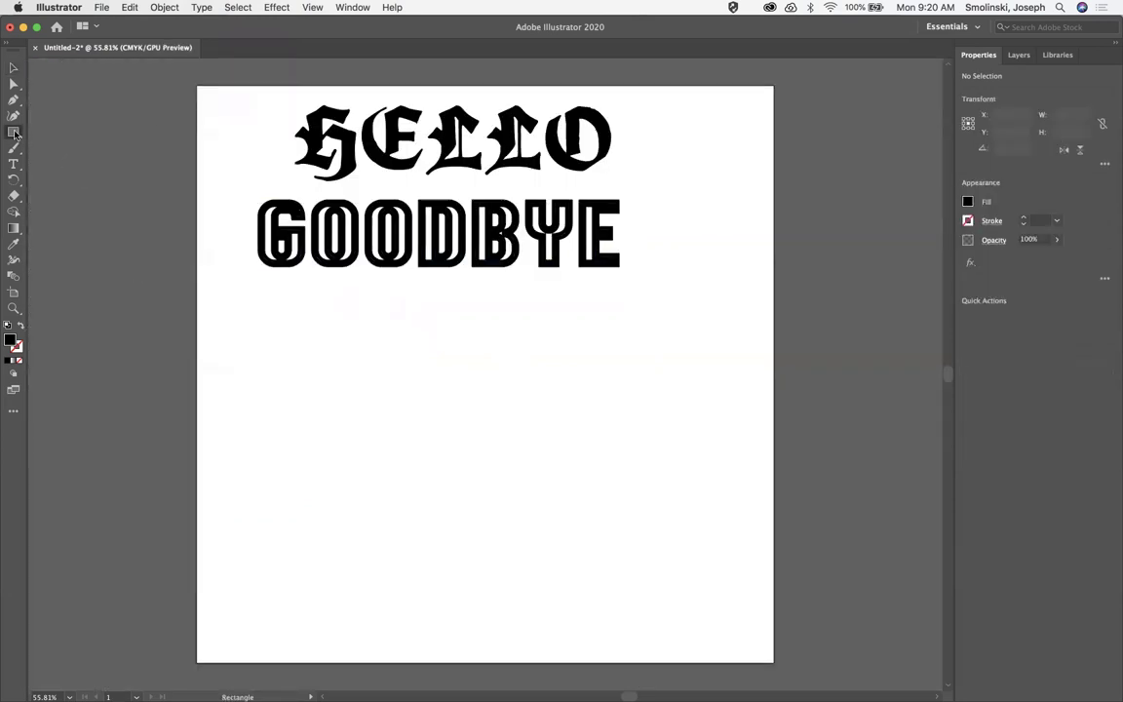
left_click_drag(25, 137, 55, 147)
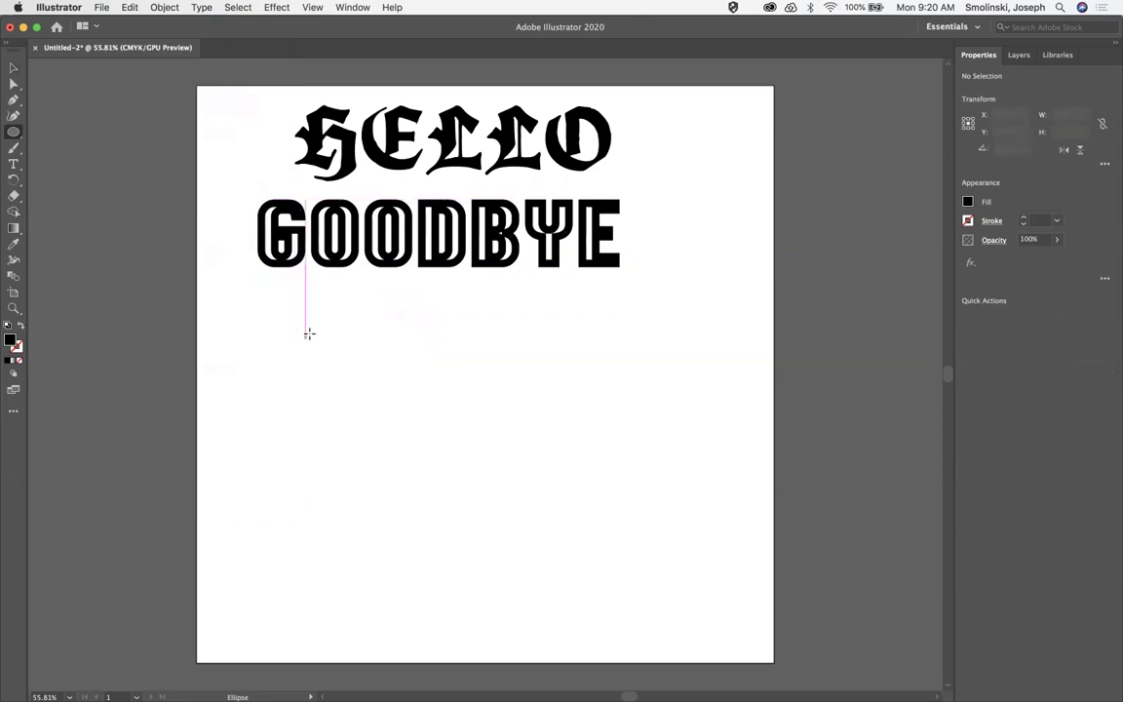
left_click_drag(310, 334, 503, 514)
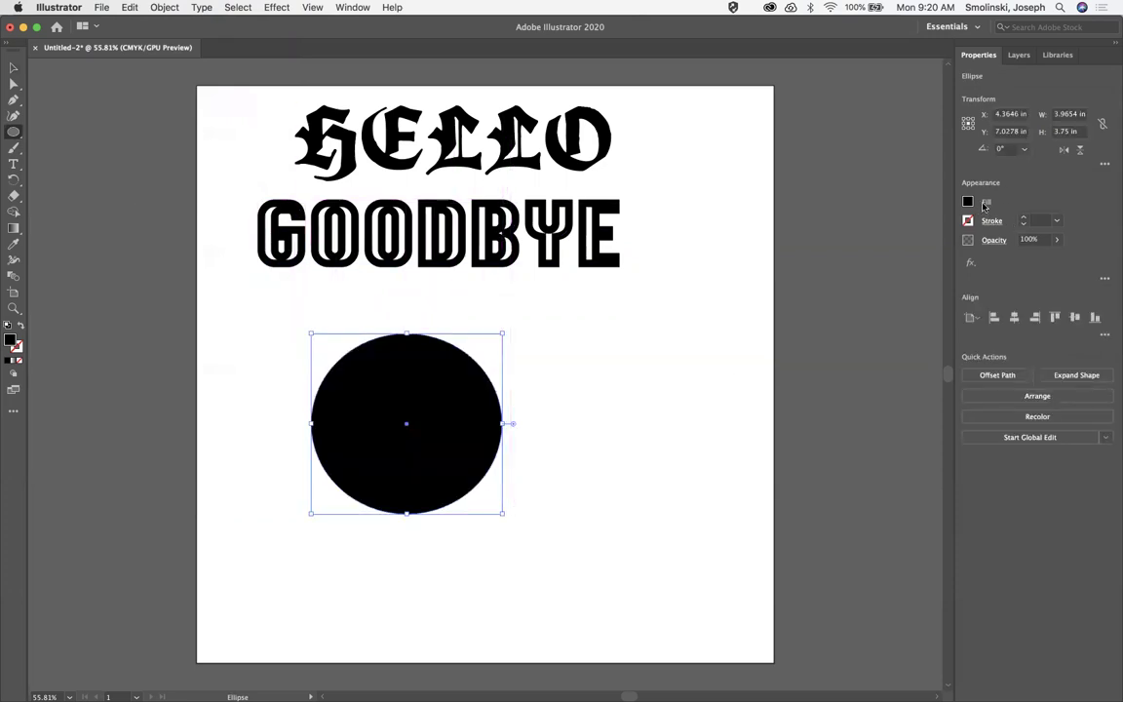
Step: Give the ellipse a white fill and a 12 pt stroke
left_click(985, 205)
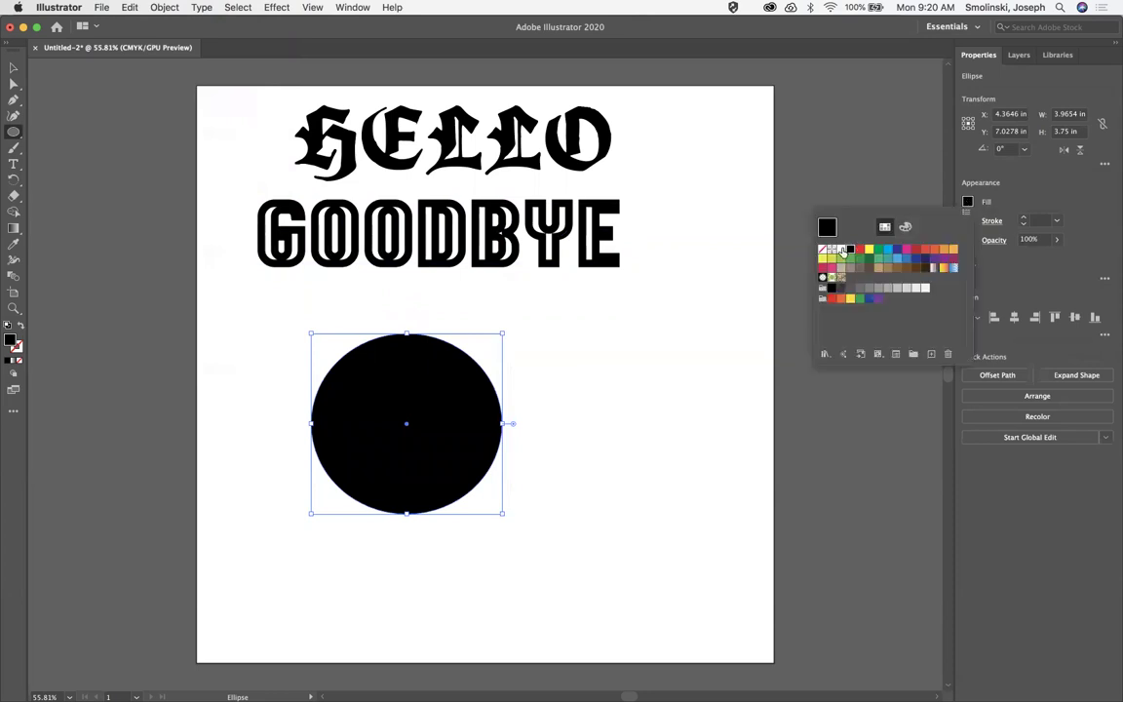
left_click(841, 249)
left_click(914, 188)
left_click(1037, 221)
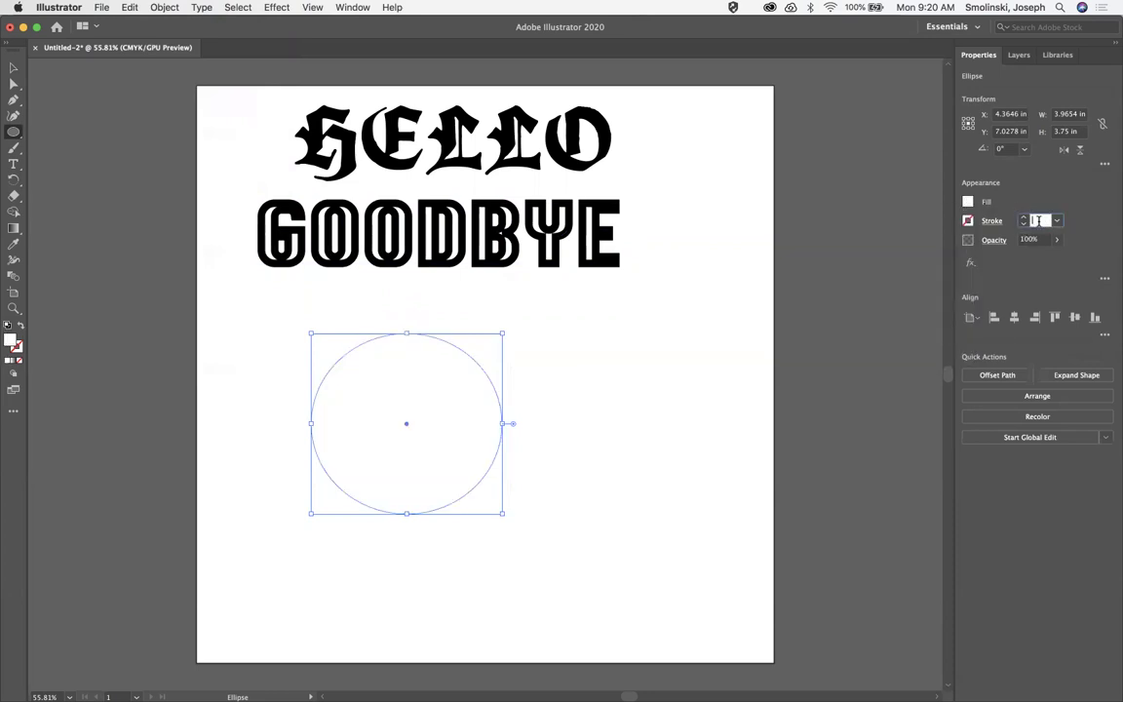
type("12")
key("Return")
left_click(549, 479)
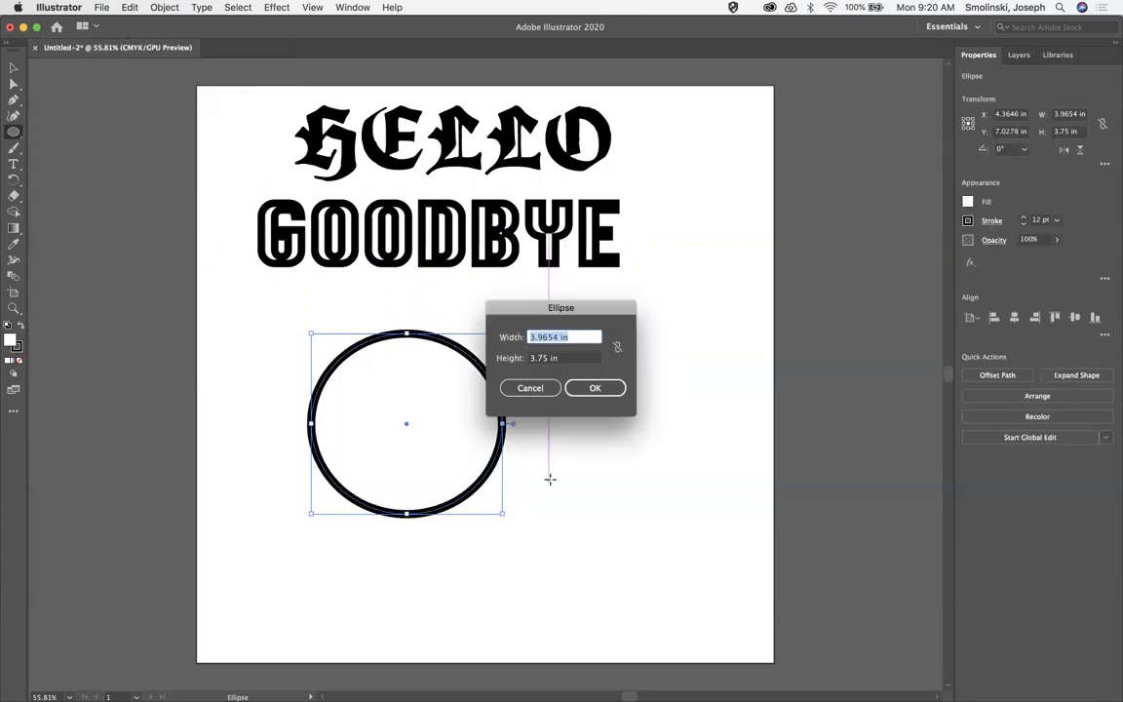
left_click(552, 386)
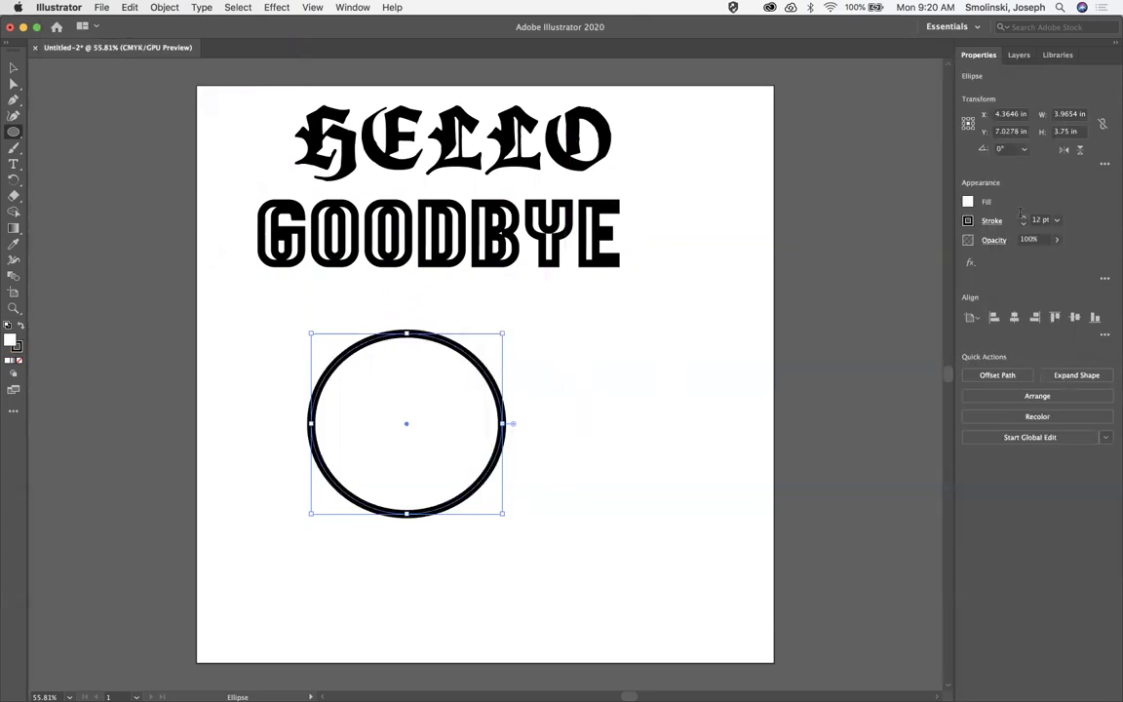
Step: Try Outline Stroke on the white-filled ellipse, check its paths in outline view, and undo the expansion
left_click(14, 67)
left_click(164, 8)
mouse_move(210, 306)
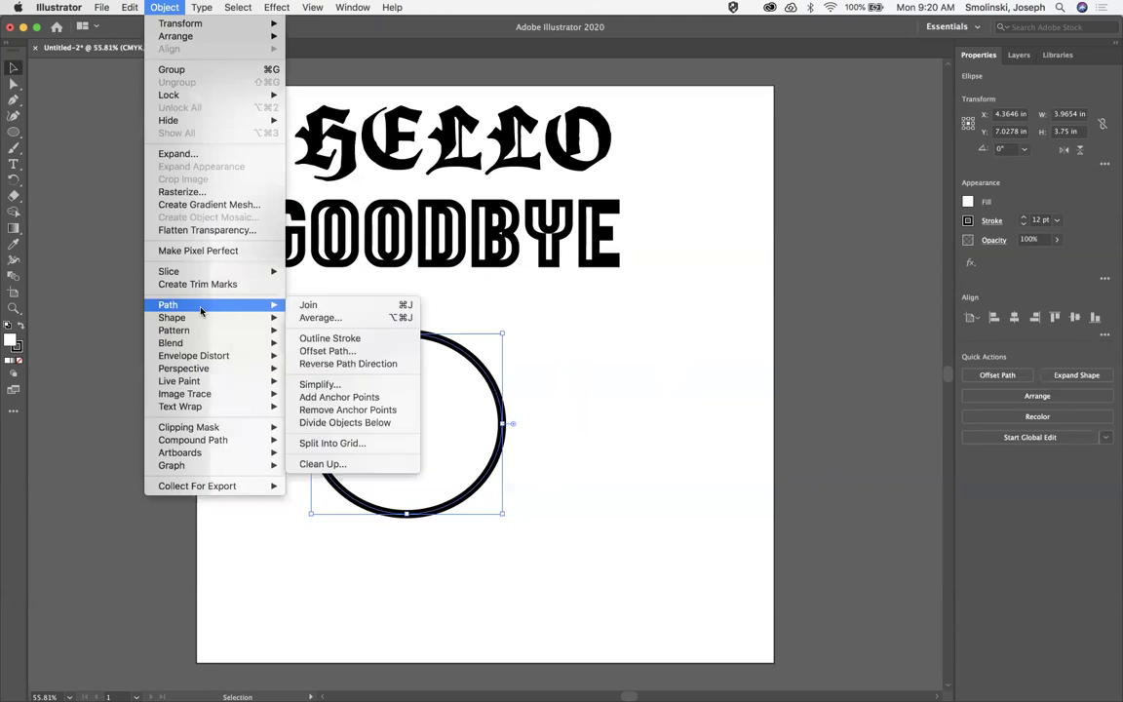
left_click(313, 340)
key("super+y")
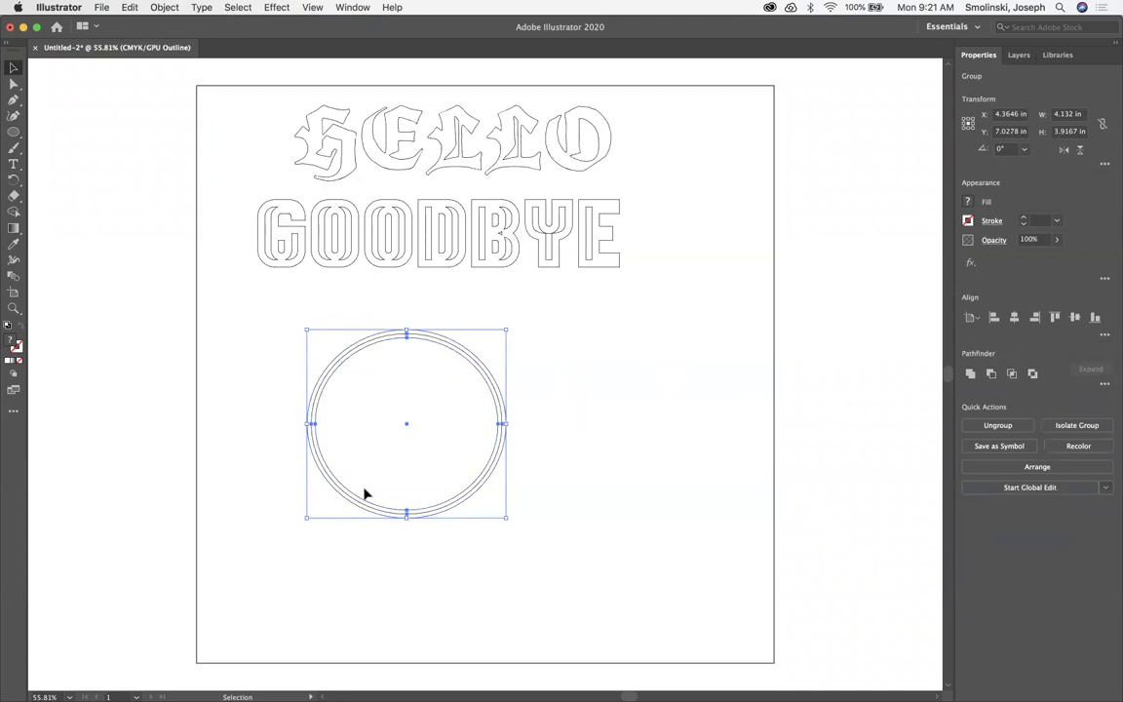
key("super+z")
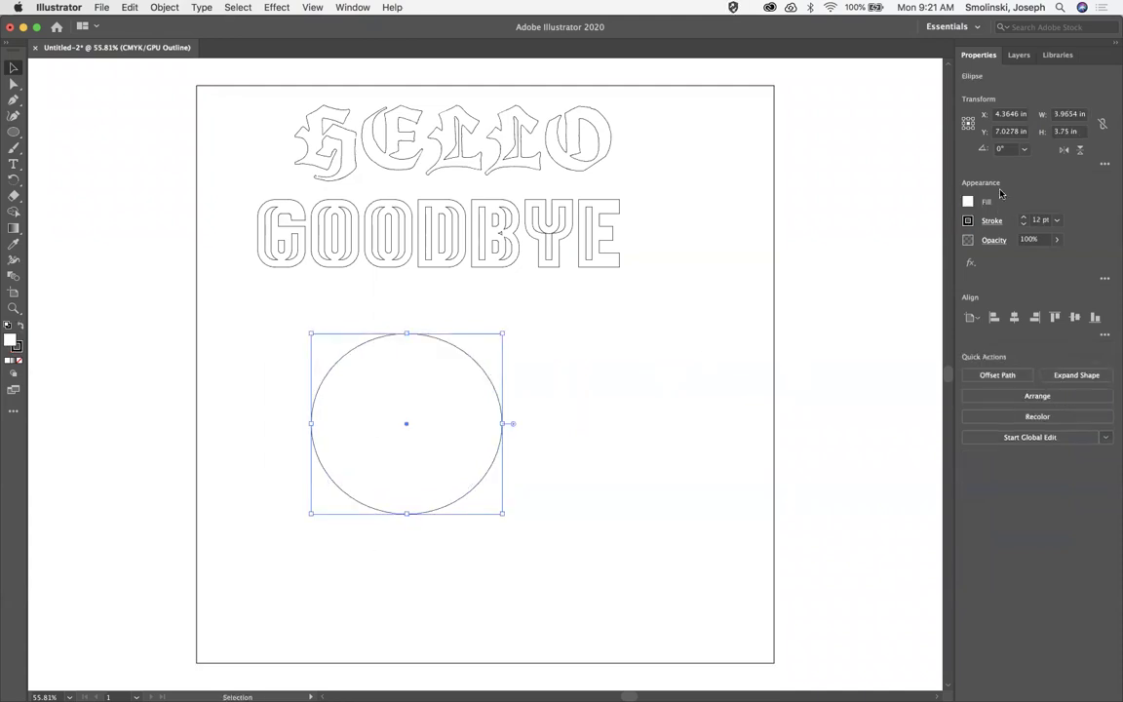
Step: Set the ellipse's fill to None and return to preview
left_click(968, 201)
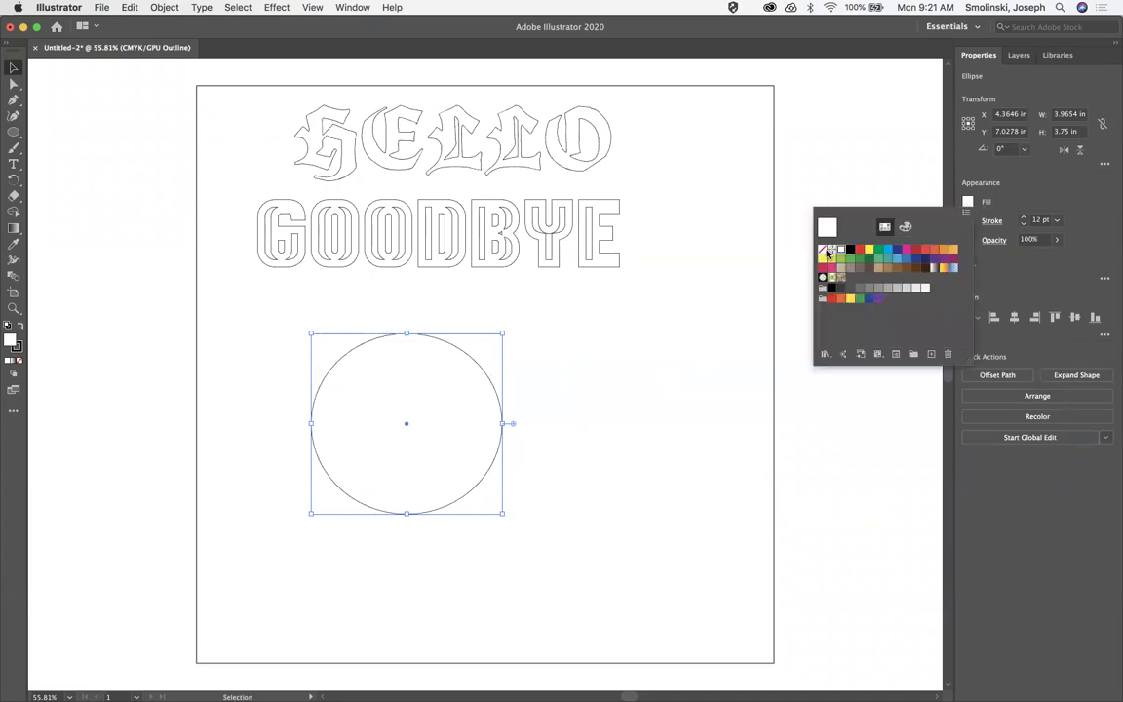
key("slash")
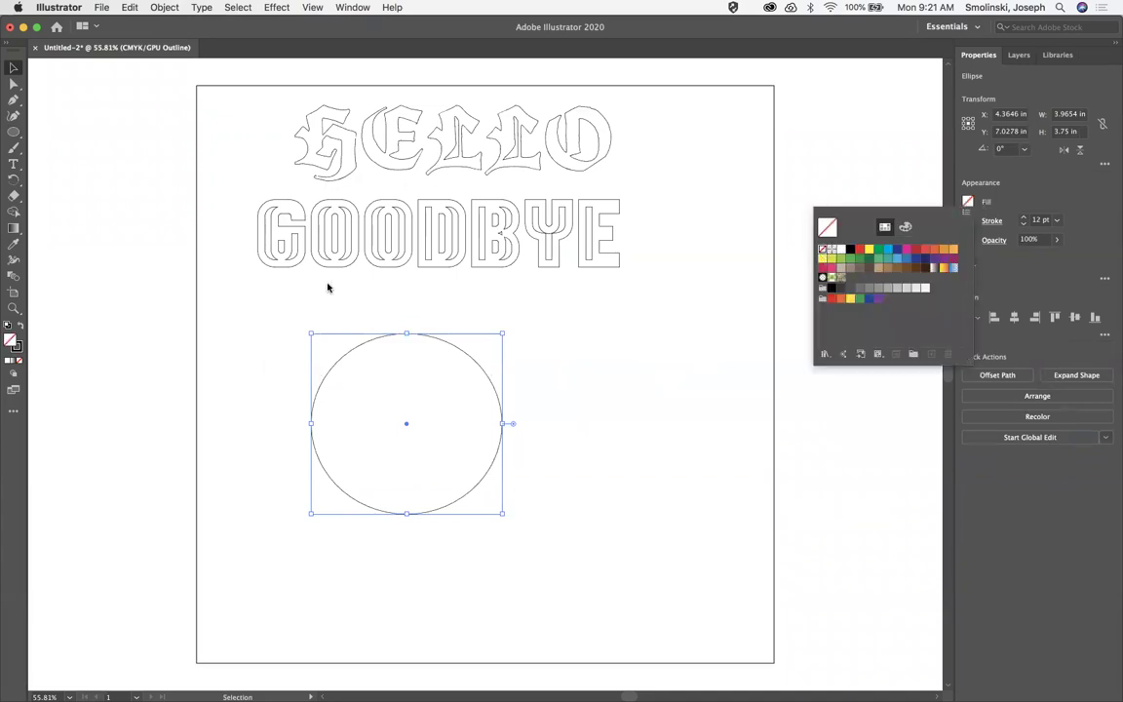
key("Escape")
key("super+y")
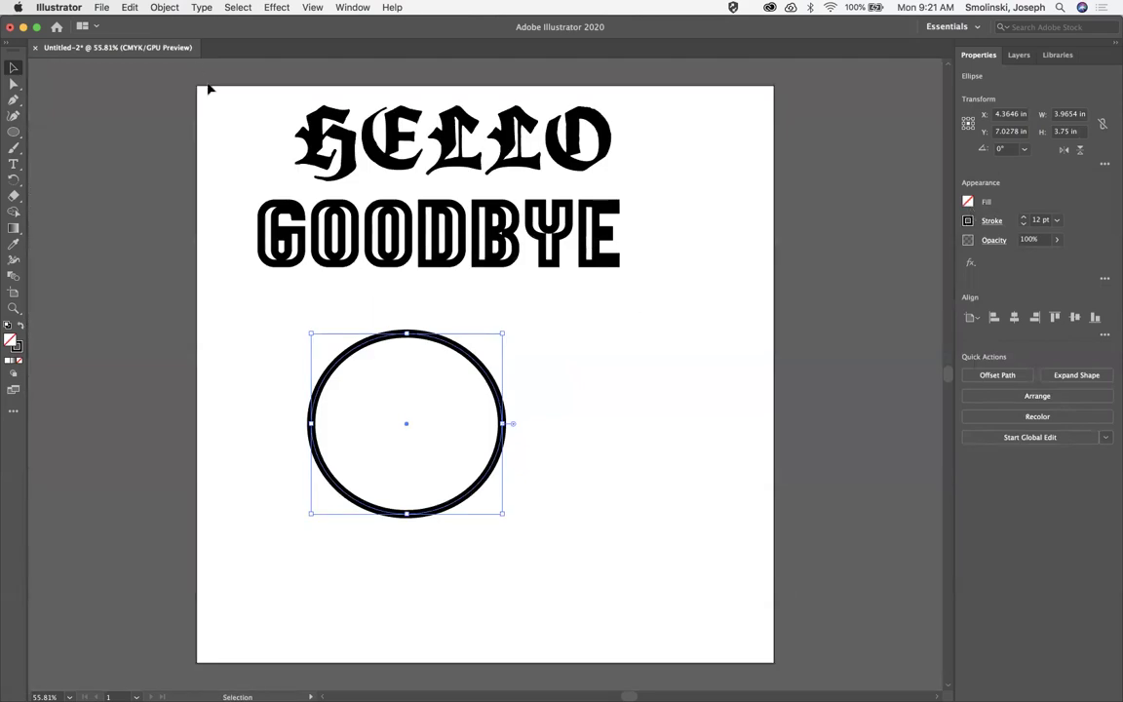
Step: Expand the unfilled ellipse's stroke with Outline Stroke and check its paths in outline view
left_click(160, 9)
mouse_move(226, 304)
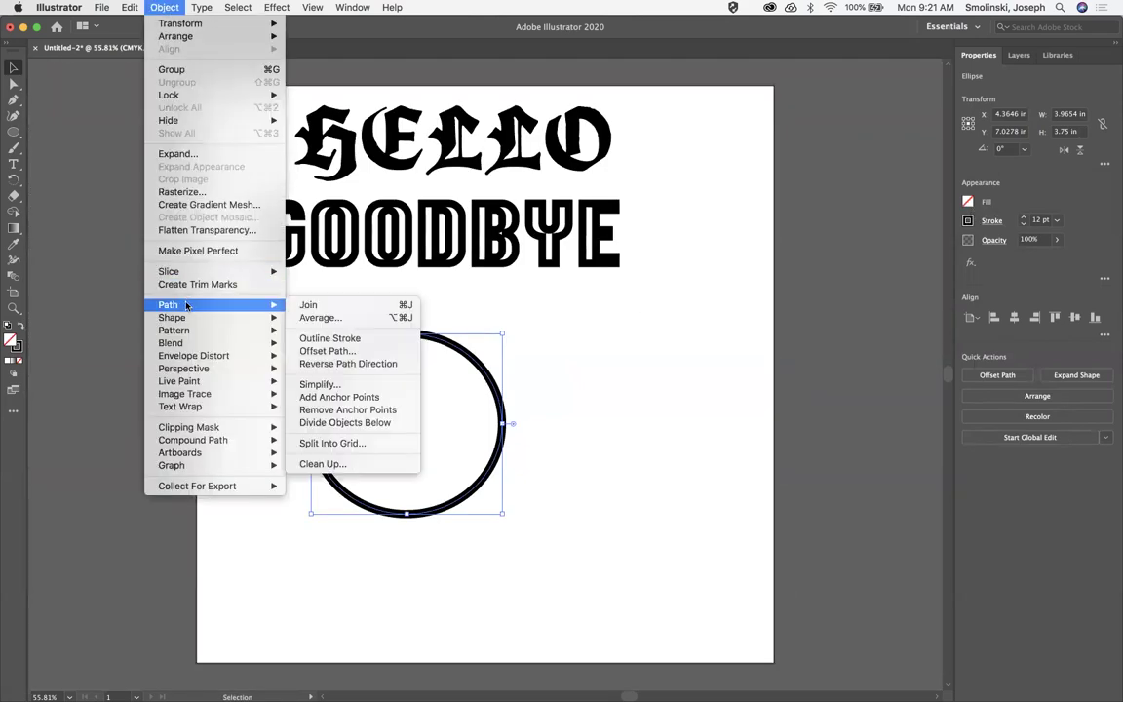
left_click(335, 338)
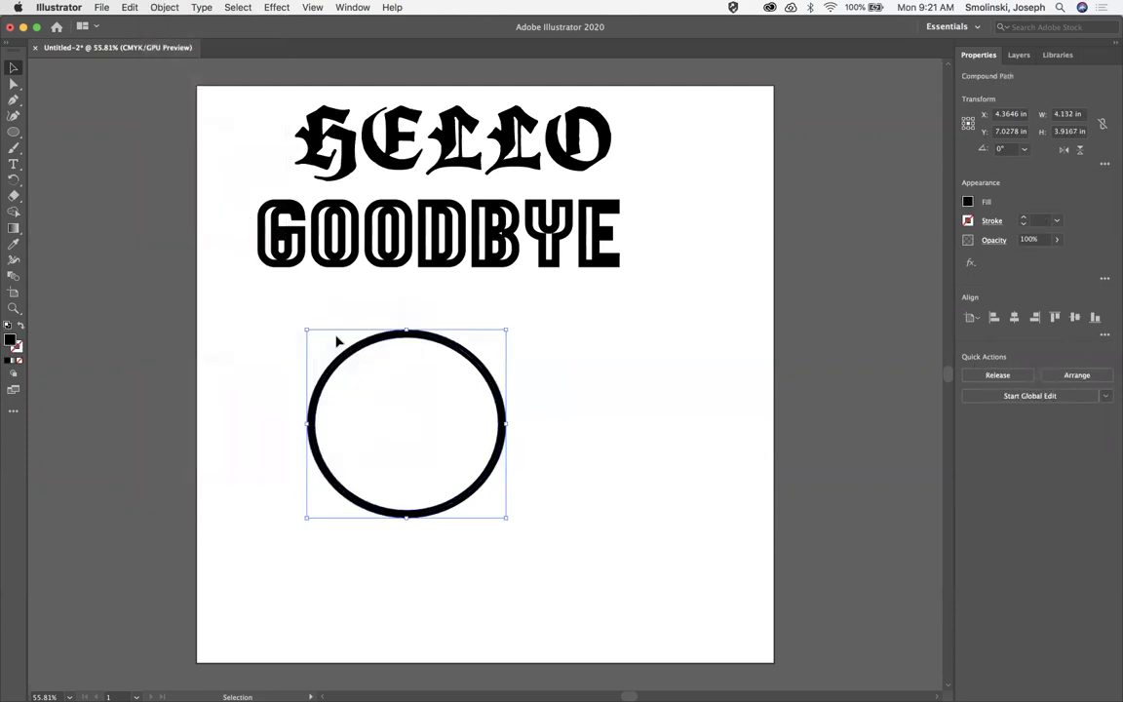
key("super+y")
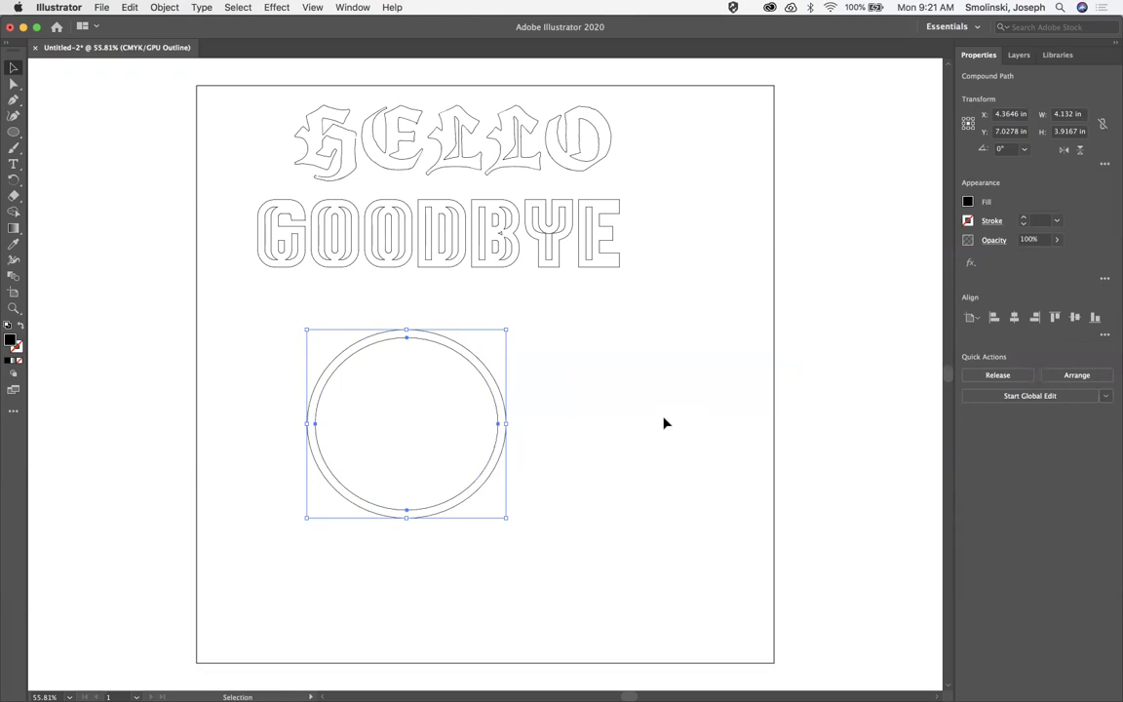
Step: Return to preview and add a text object reading X to the right of the ellipse
key("super+y")
left_click(10, 164)
left_click(582, 399)
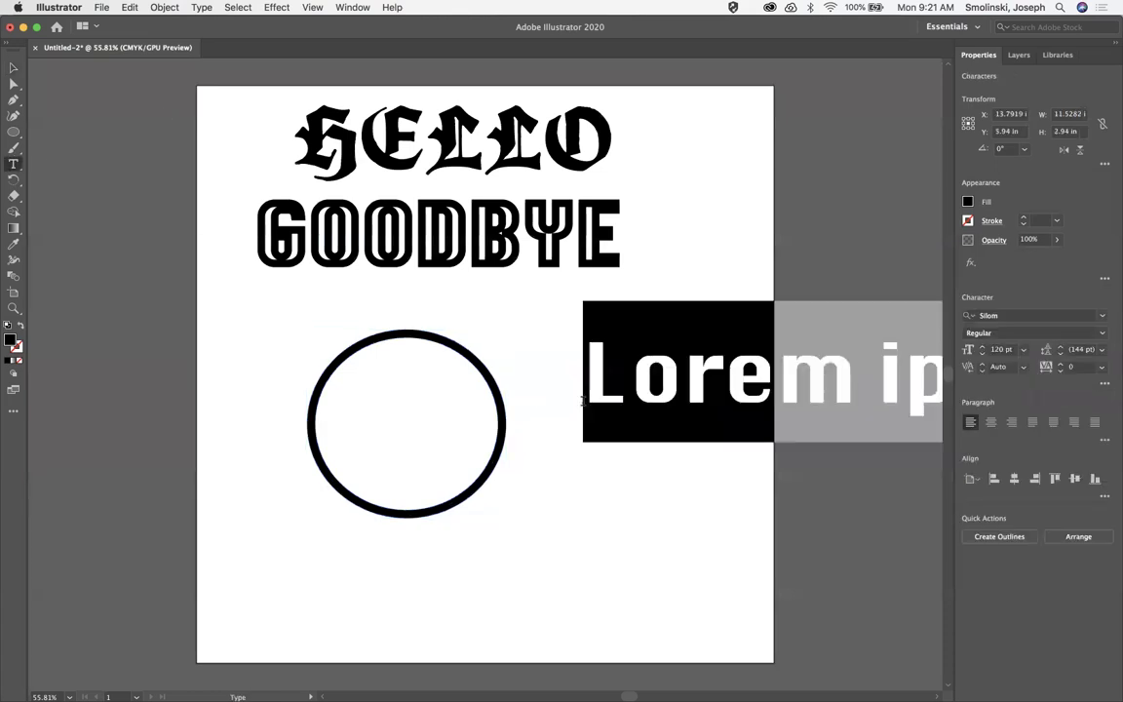
type("X")
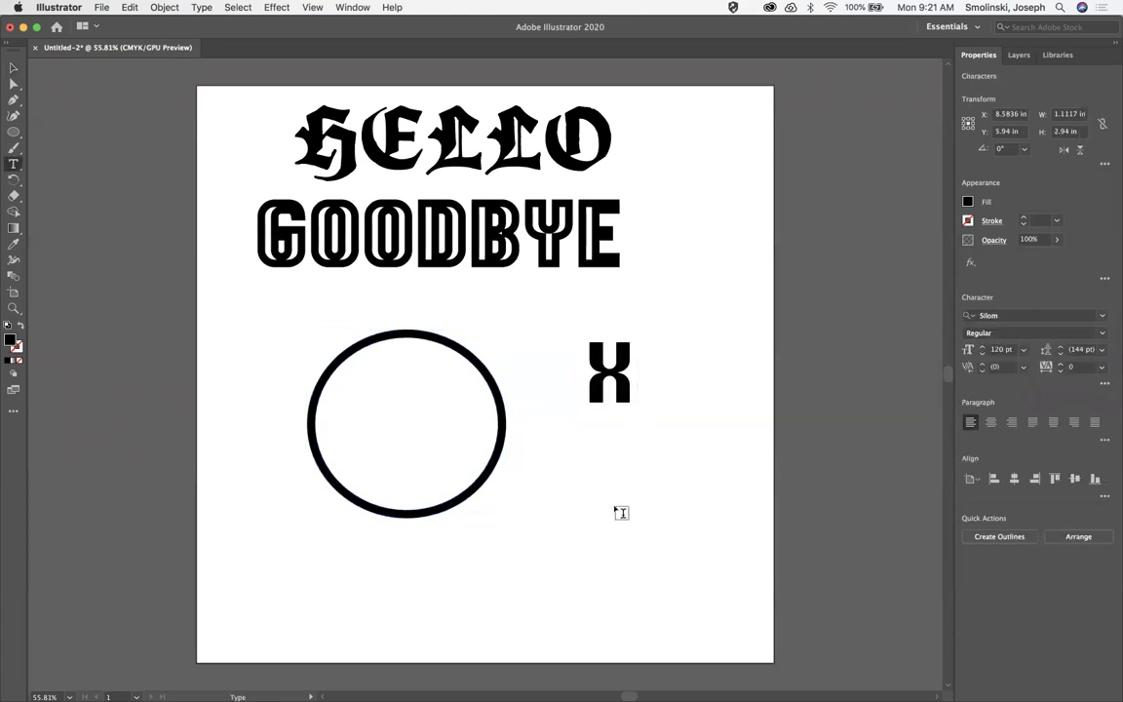
key("Escape")
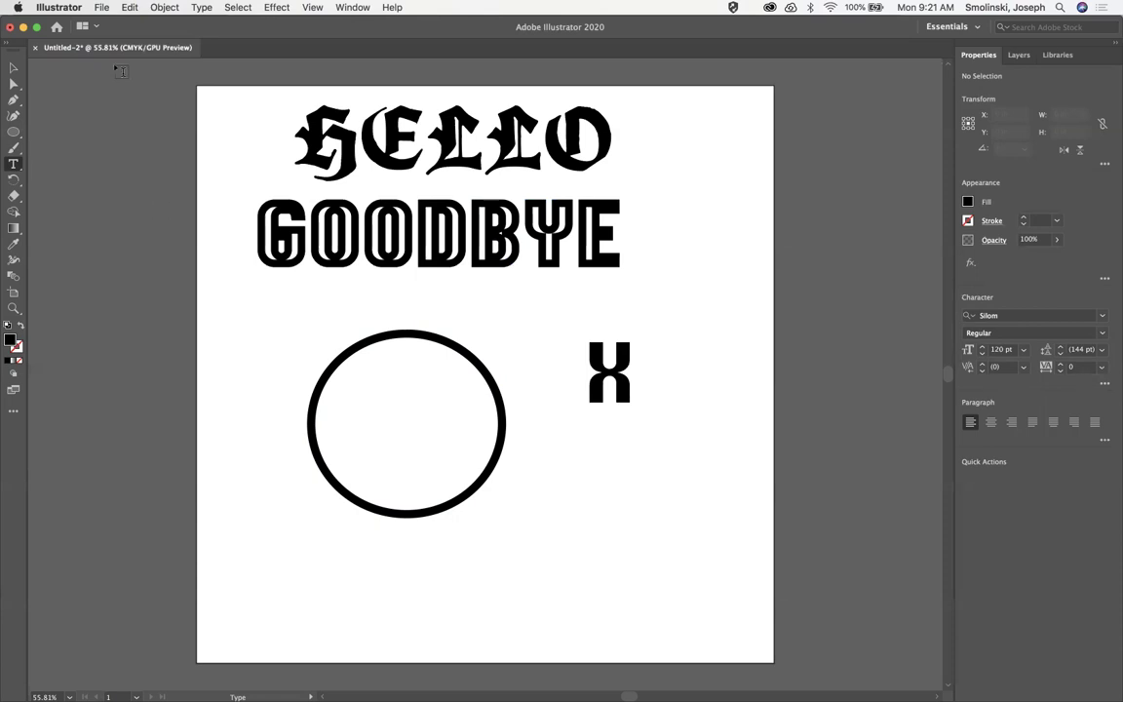
Step: Save the document as Test in SVG (svg) format in the Digital Fabrication folder, accepting the SVG options
left_click(65, 7)
mouse_move(105, 10)
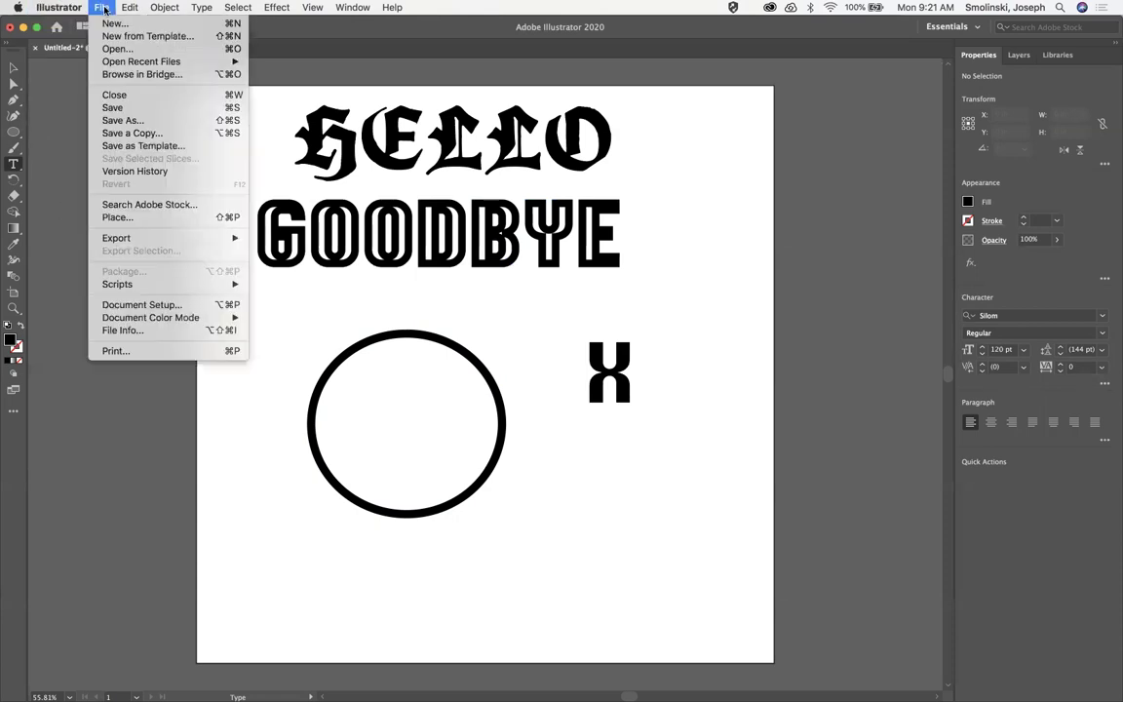
mouse_move(113, 239)
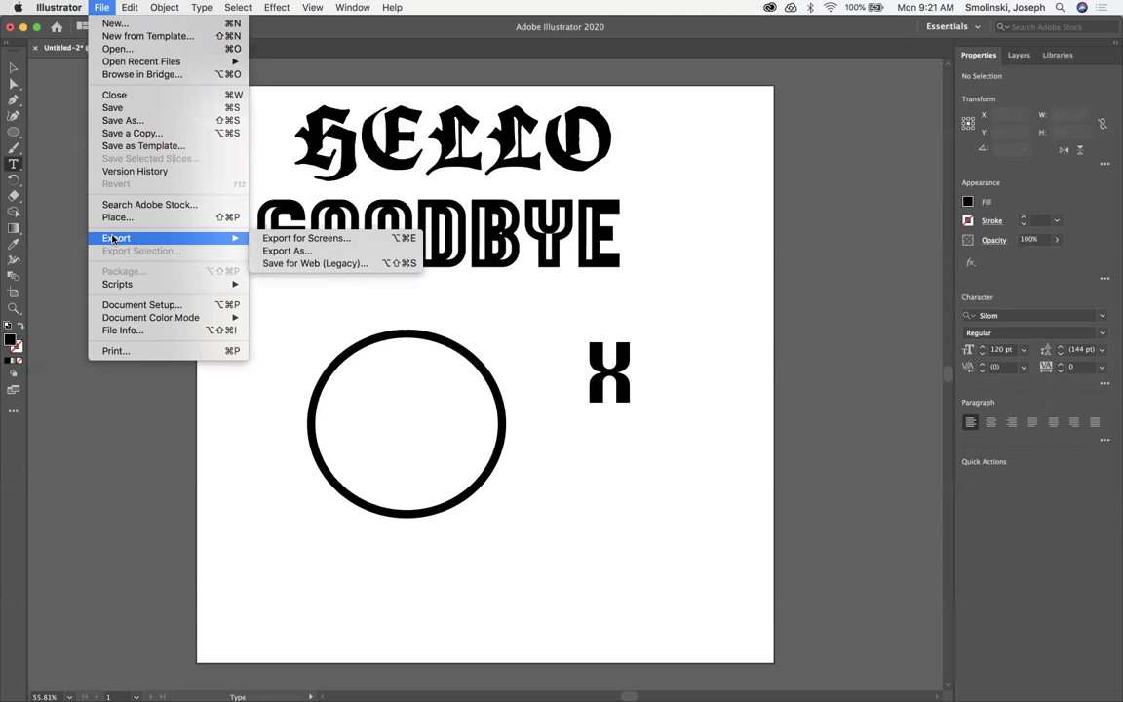
left_click(133, 121)
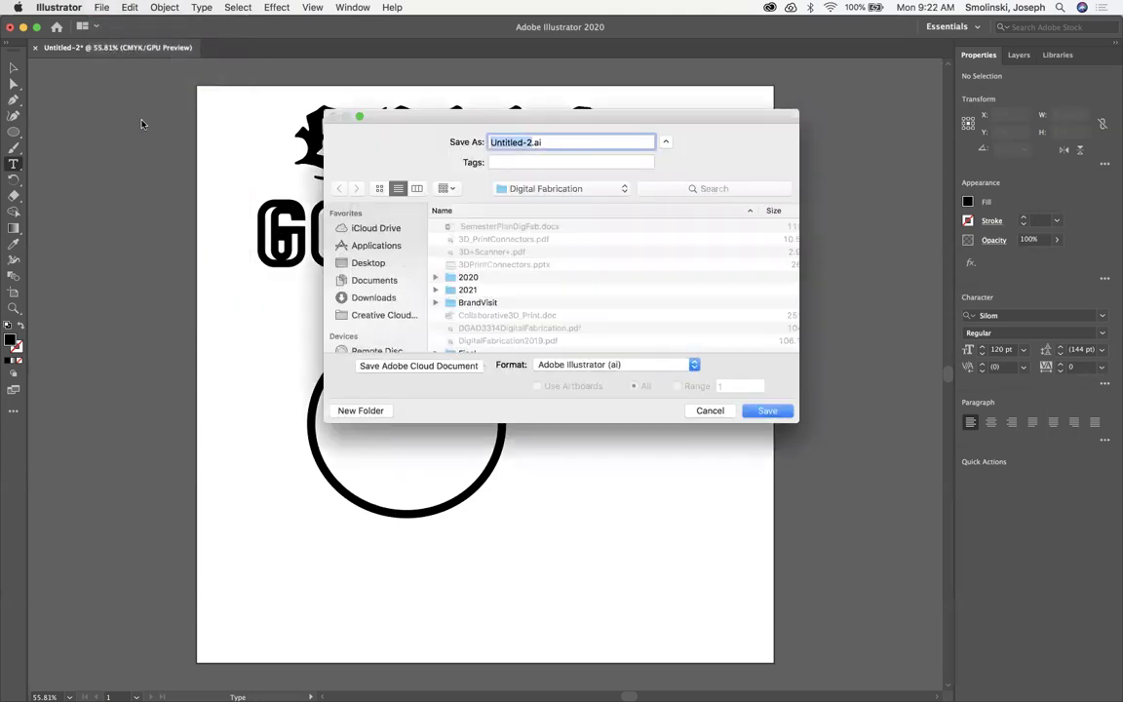
left_click(664, 366)
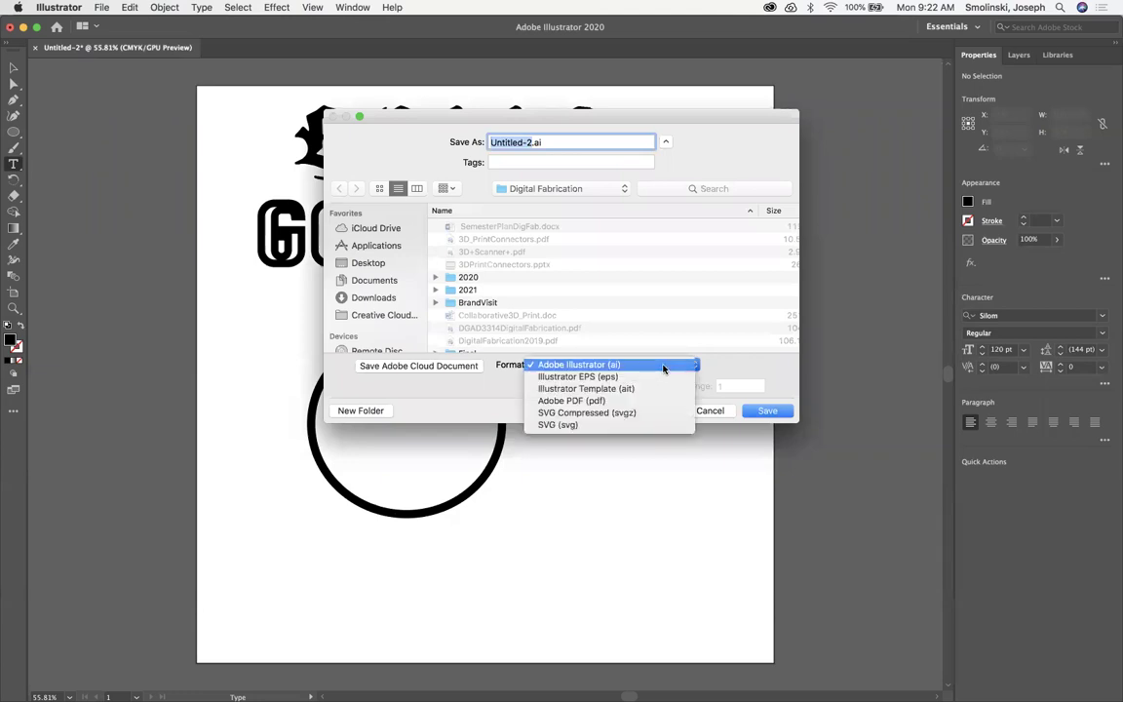
left_click(618, 426)
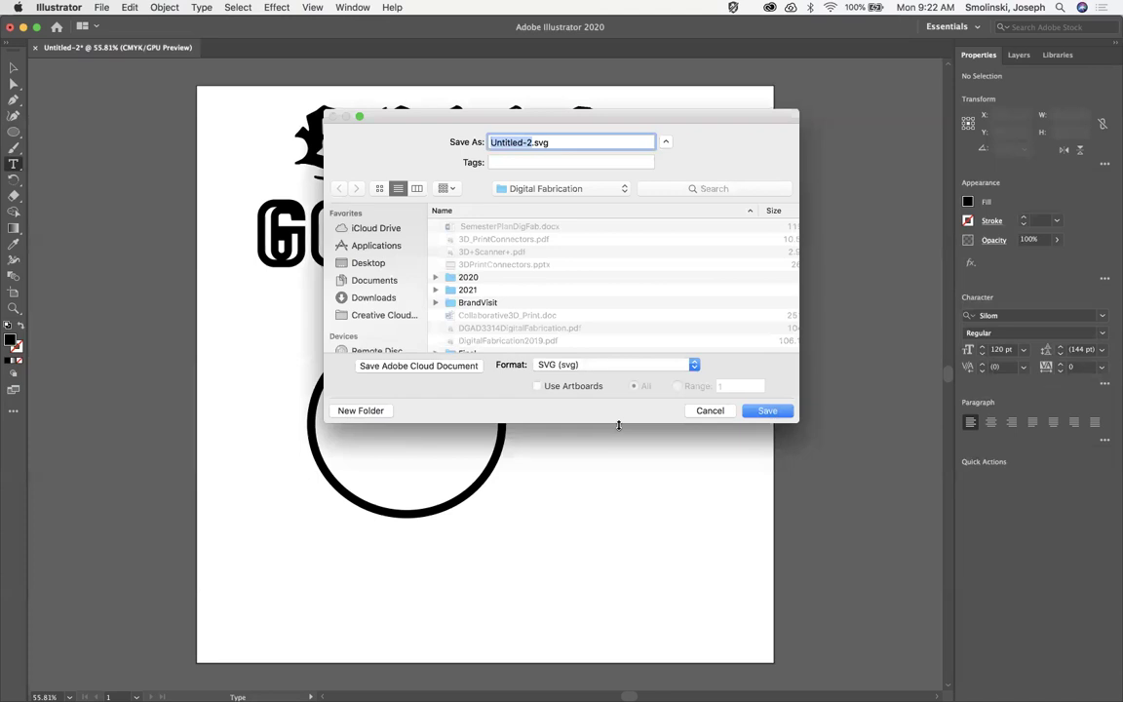
type("Test")
left_click(780, 411)
left_click(683, 404)
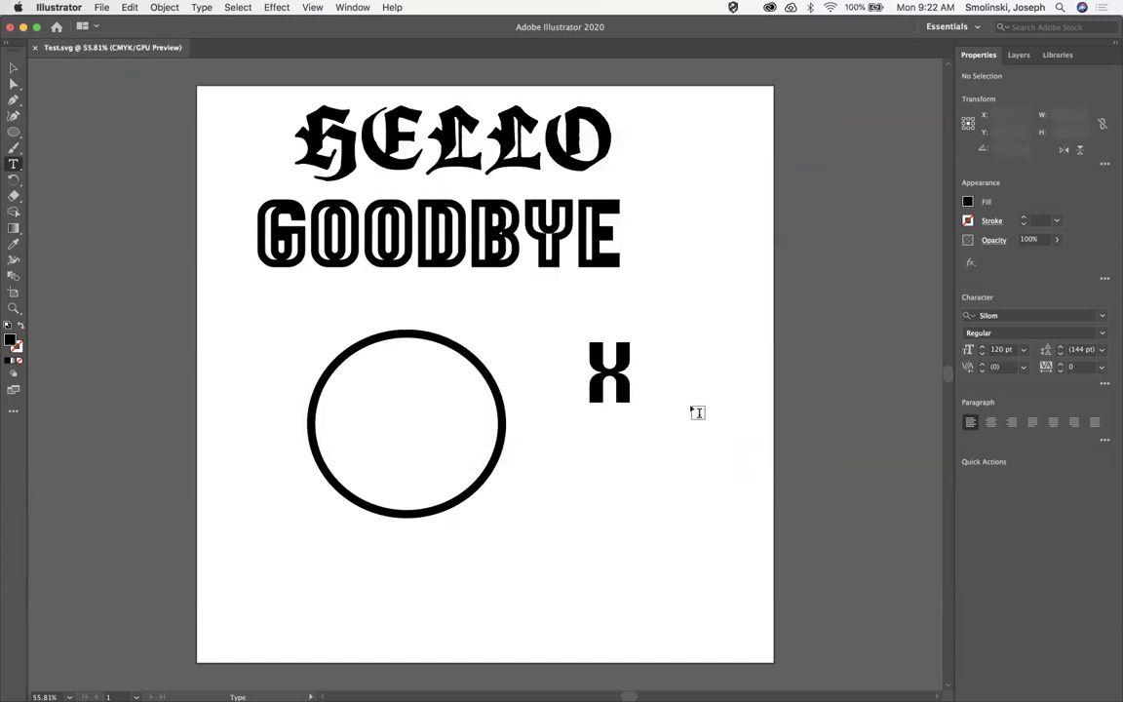